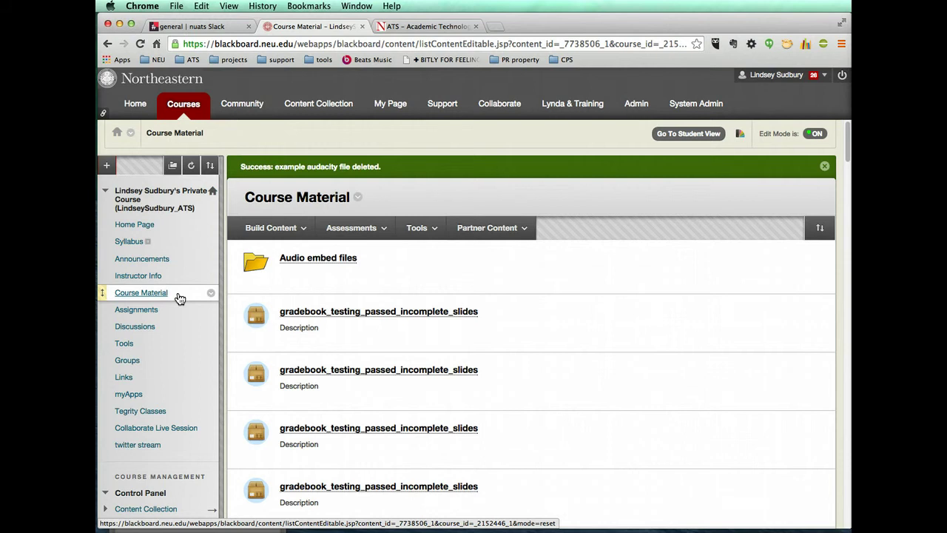
Step: Create a VoiceThread item named "Busby Berkeley" in Course Material and submit it with the default options
left_click(287, 228)
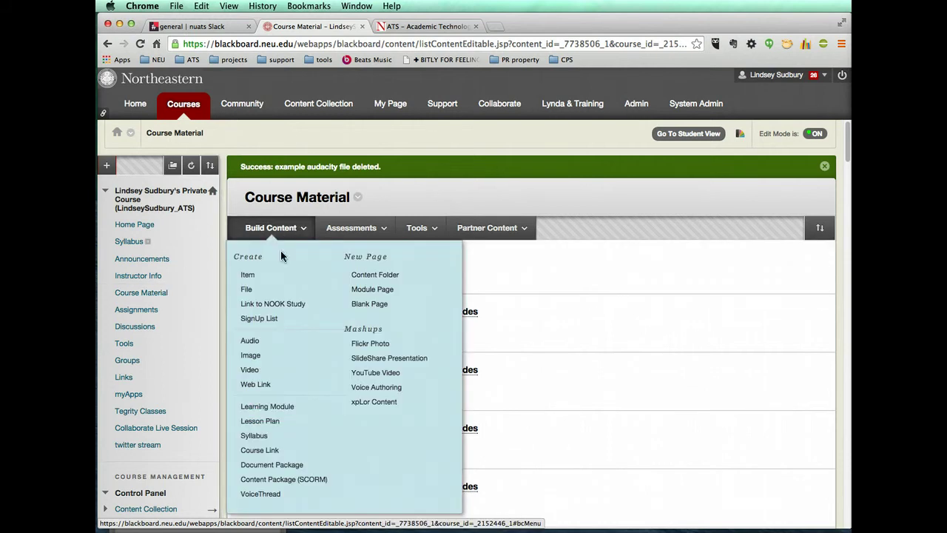
left_click(314, 493)
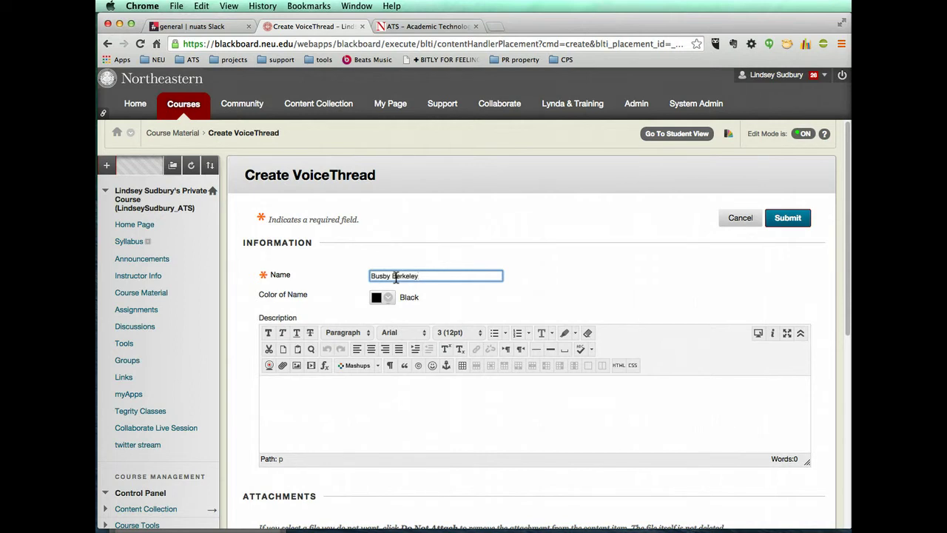
left_click(381, 396)
scroll(296, 400, "down", 3)
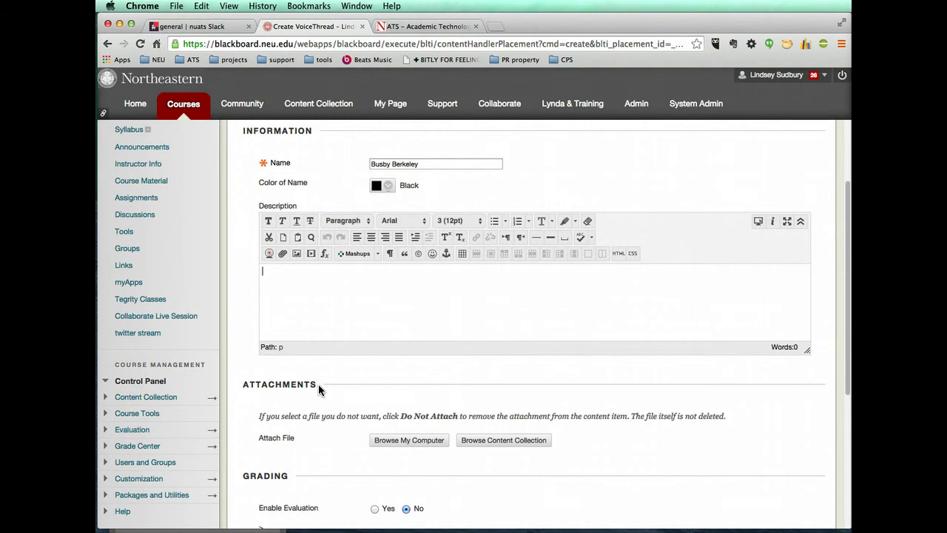
scroll(318, 385, "down", 2)
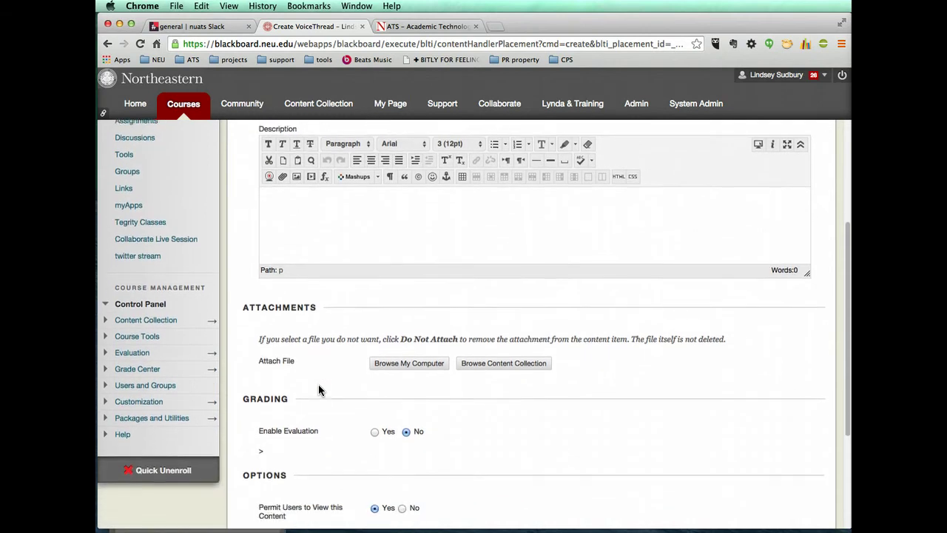
scroll(434, 344, "down", 4)
scroll(481, 333, "down", 1)
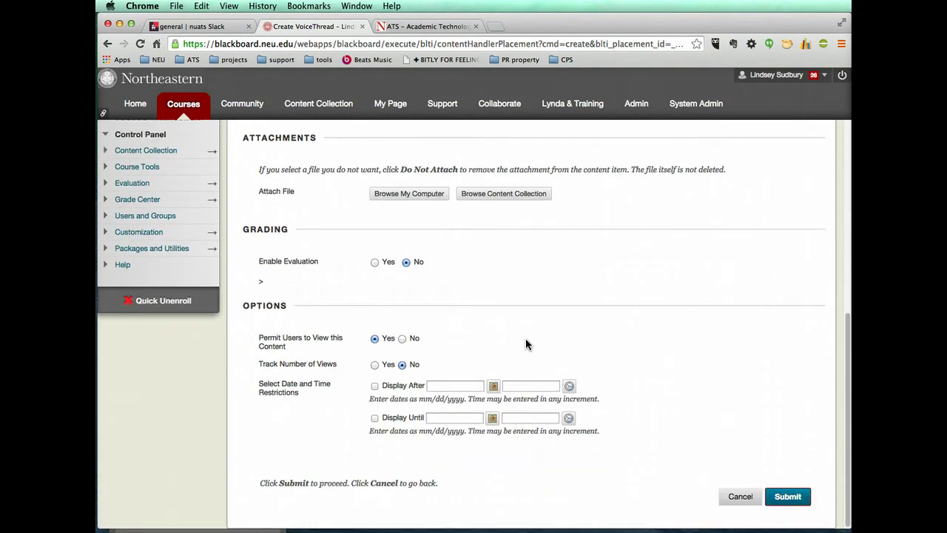
left_click(789, 497)
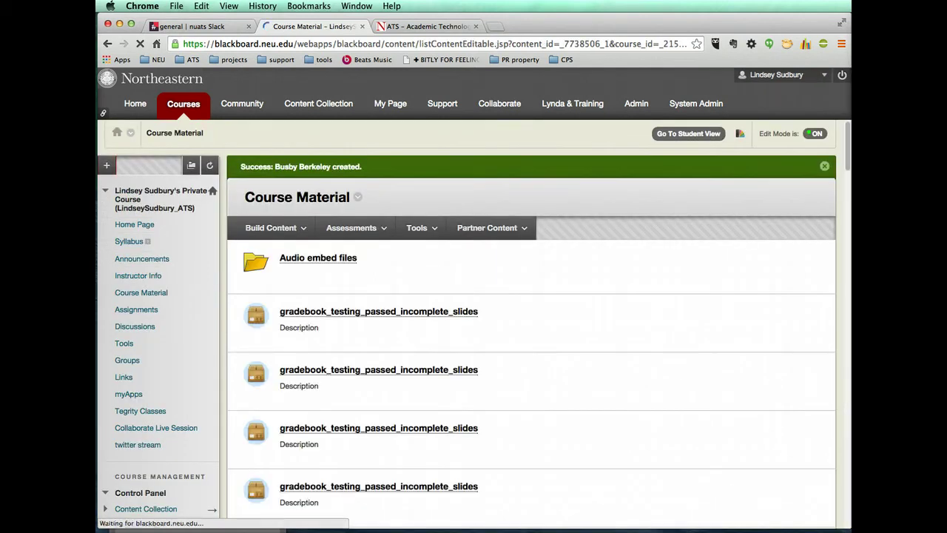
Step: Open the Busby Berkeley item, set it up as Course View, and start creating a new VoiceThread
scroll(536, 418, "down", 10)
scroll(536, 418, "down", 5)
scroll(788, 395, "down", 15)
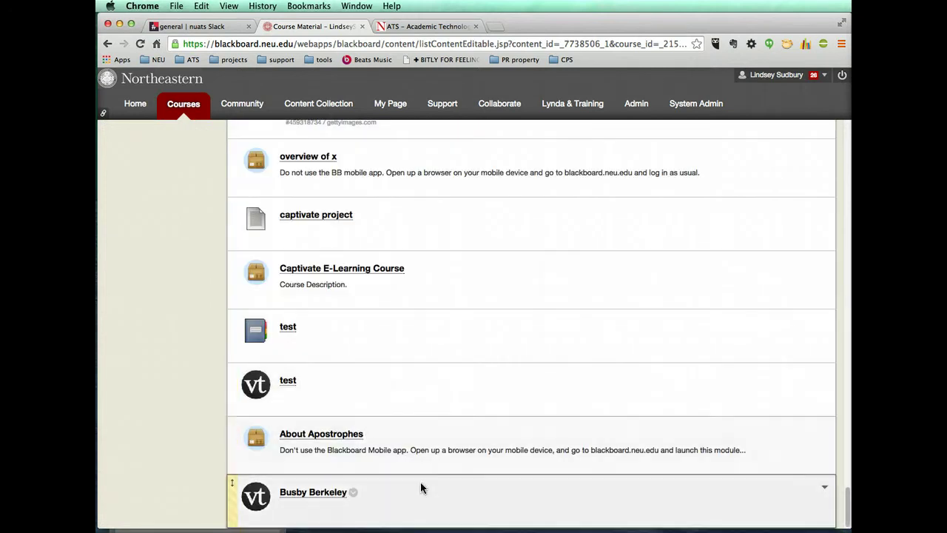
left_click(336, 494)
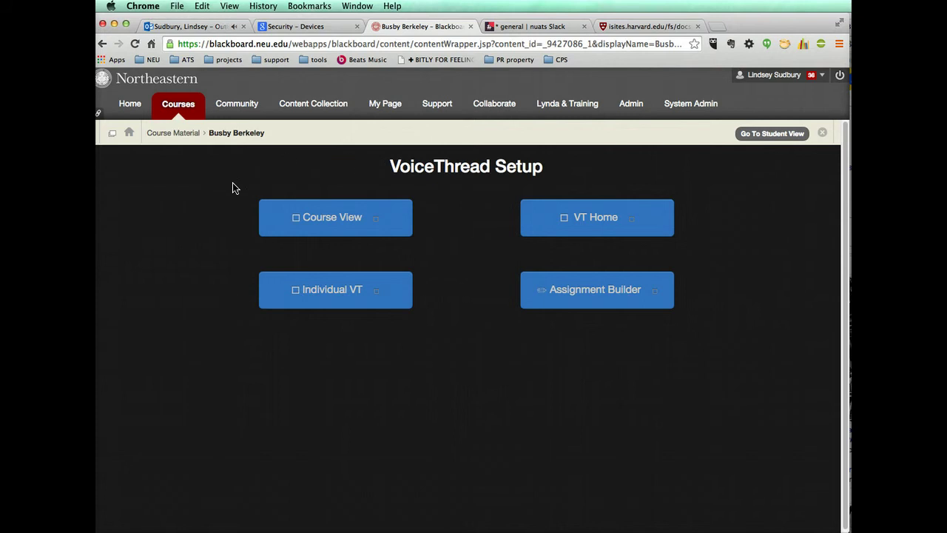
left_click(355, 225)
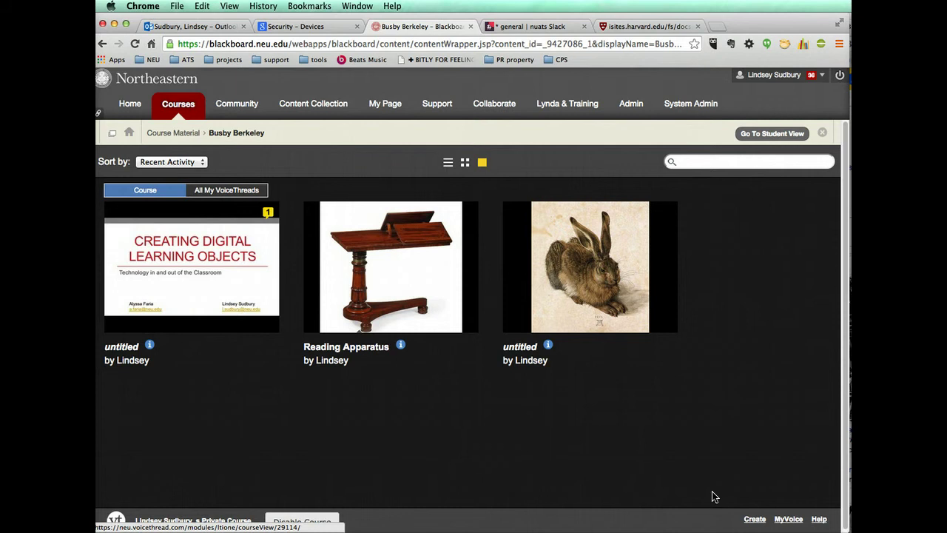
left_click(754, 519)
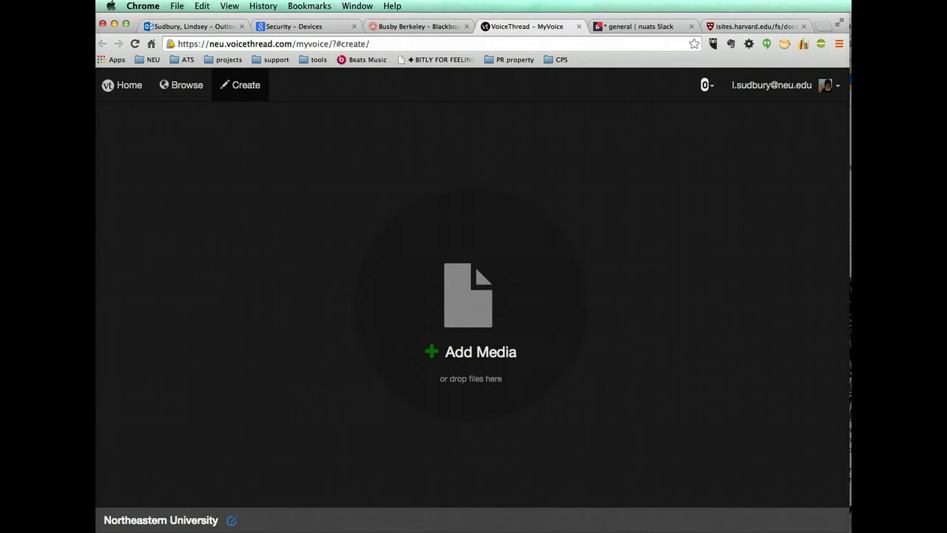
Step: Upload the video "Busby Berkeley- I only have eyes for you.mp4" from the computer's Downloads folder to the new VoiceThread
key("super+Tab")
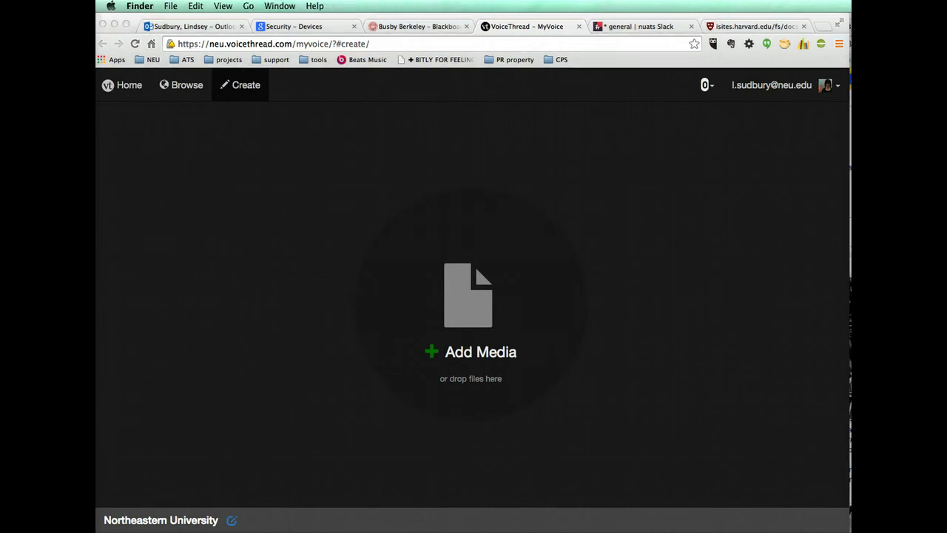
left_click_drag(614, 275, 508, 292)
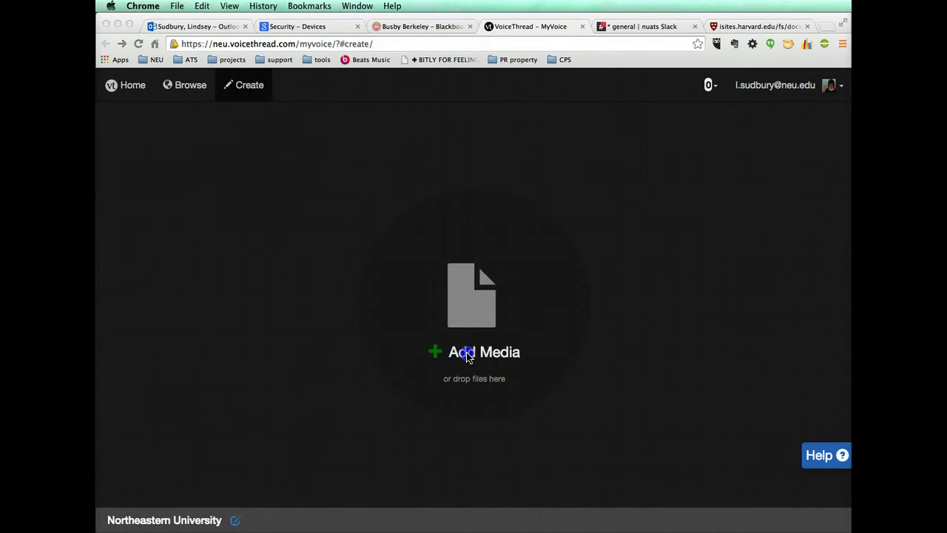
left_click(467, 354)
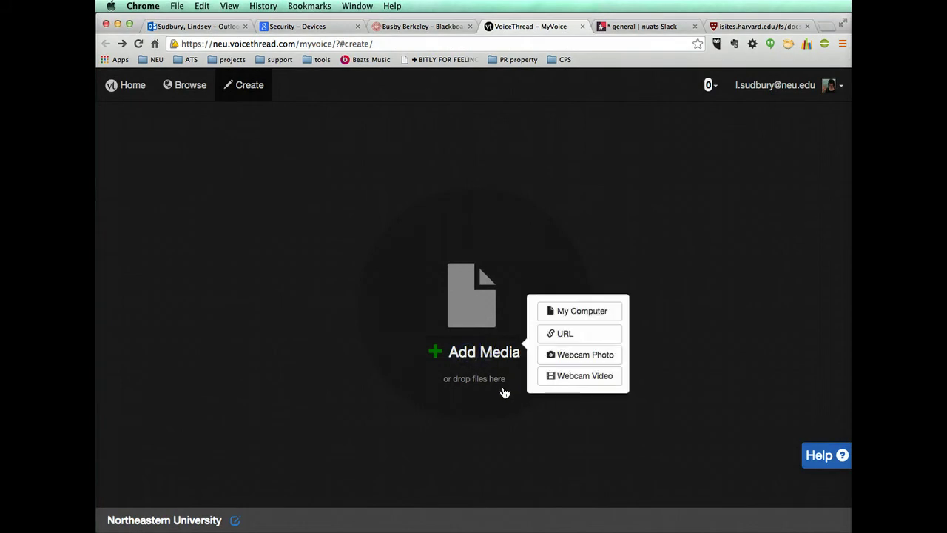
left_click(566, 310)
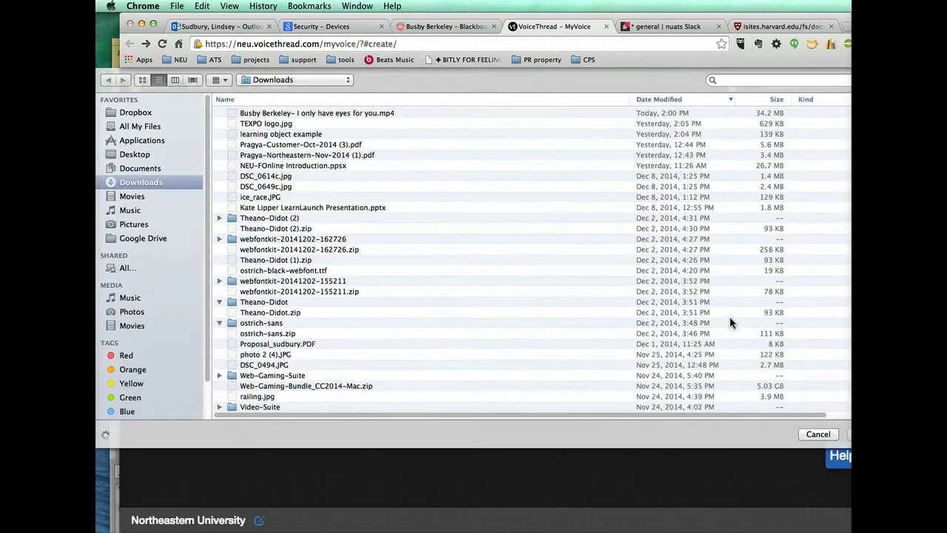
left_click(284, 114)
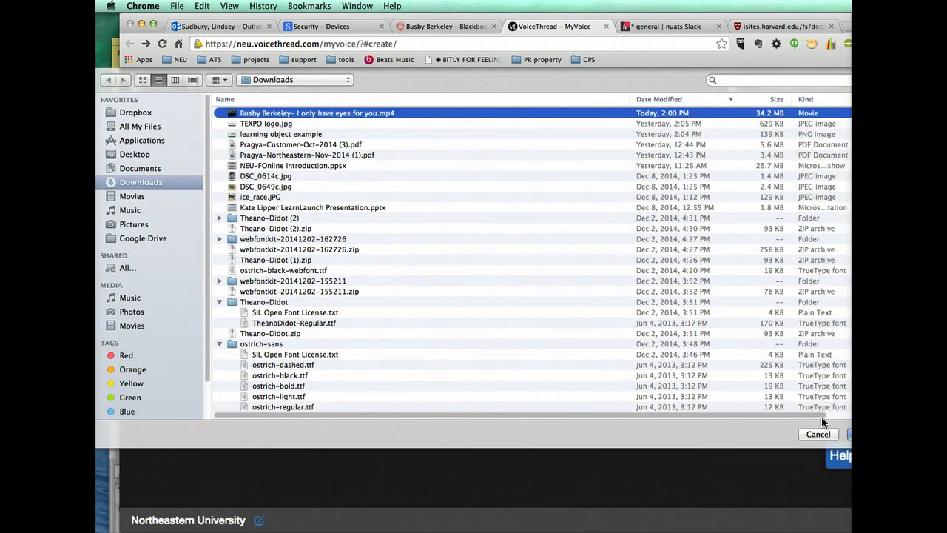
left_click(851, 437)
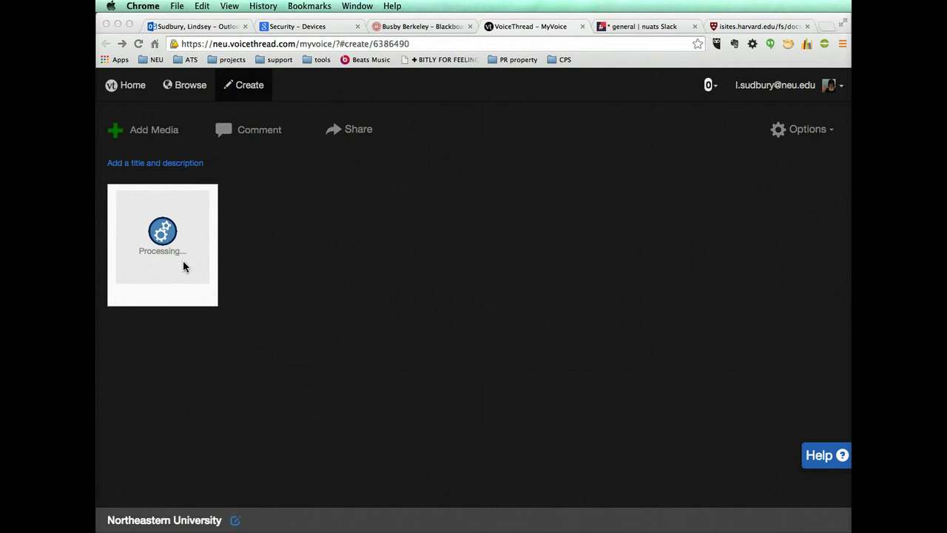
Step: Title the VoiceThread "Busby Berkeley", leaving the description and tags empty, and save it
left_click(158, 166)
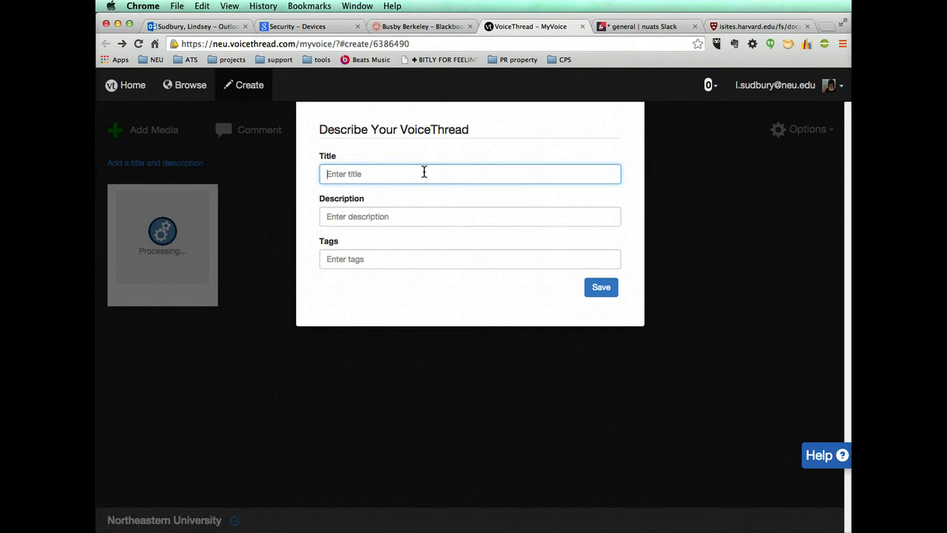
type("Busby Berkeley")
left_click(376, 219)
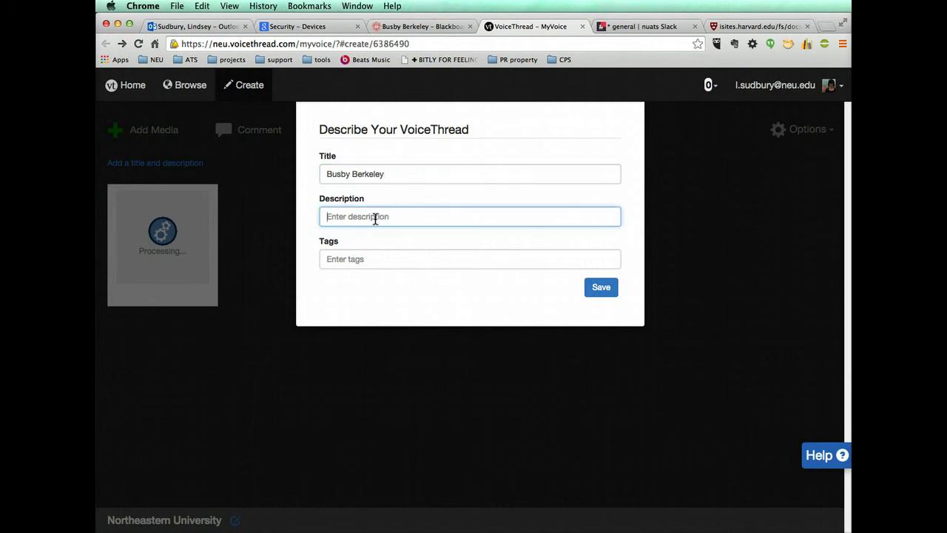
left_click(348, 259)
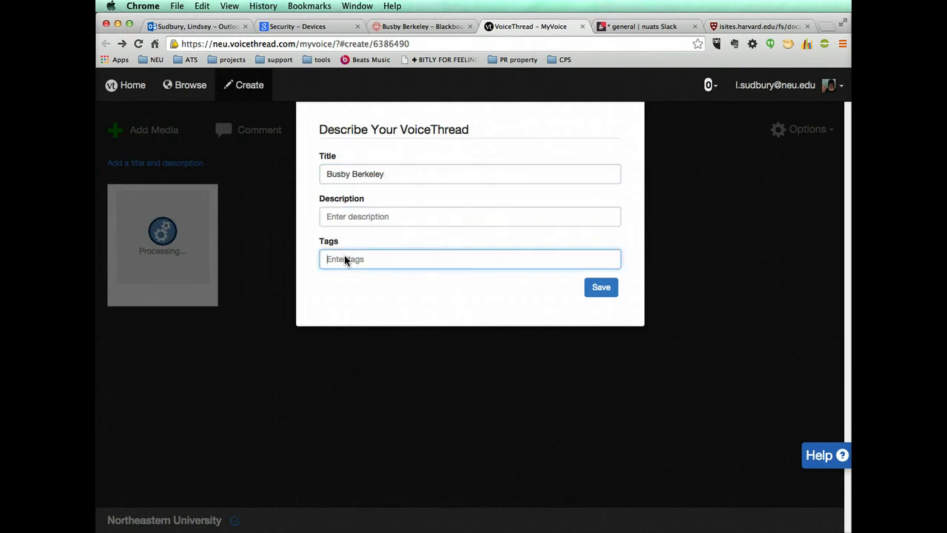
left_click(609, 292)
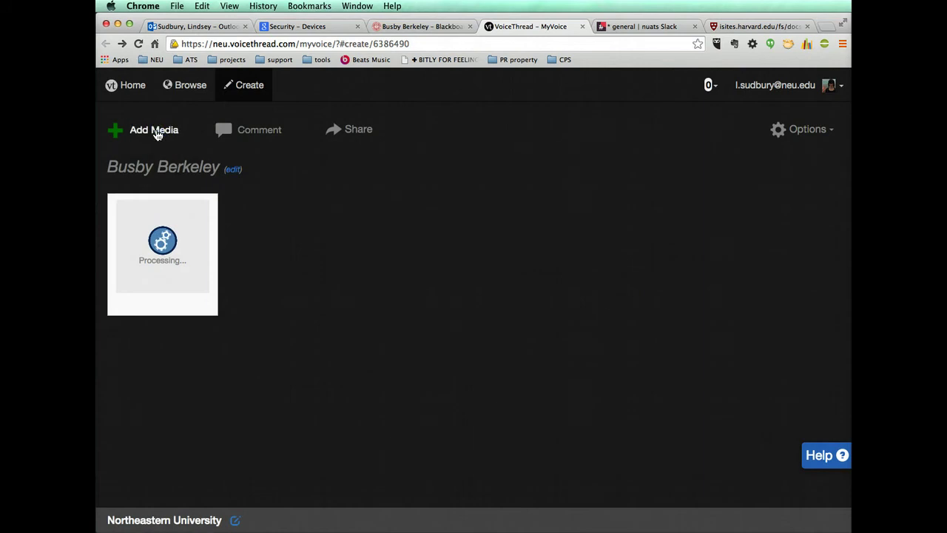
Step: Add the images Busby_Berkeley_photo.jpg and Dames_production.jpg from the computer to the VoiceThread
left_click(154, 130)
left_click(161, 180)
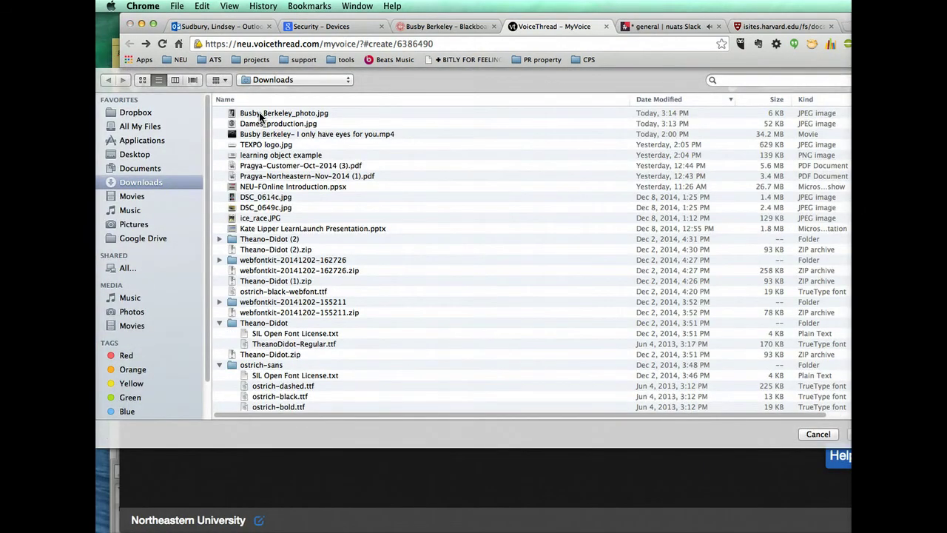
left_click(260, 117)
left_click(258, 126, "shift")
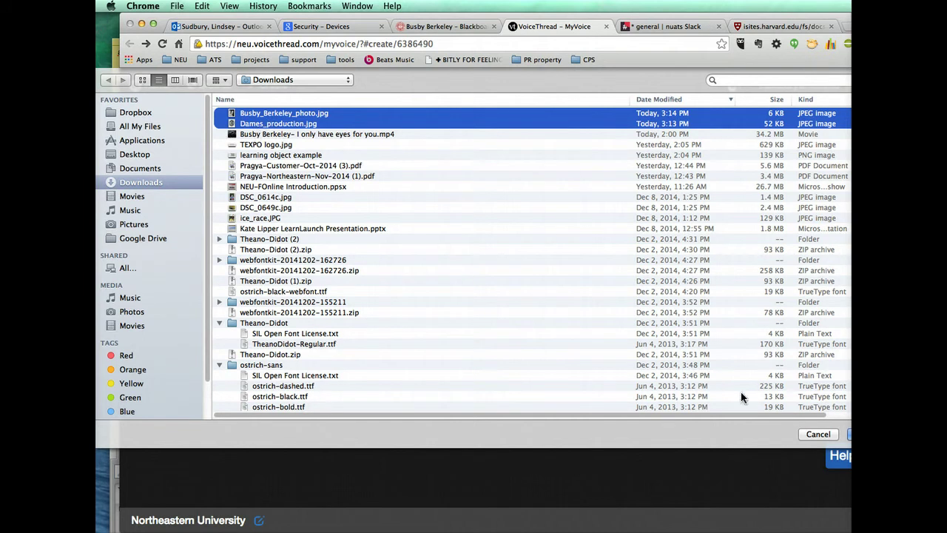
left_click(850, 437)
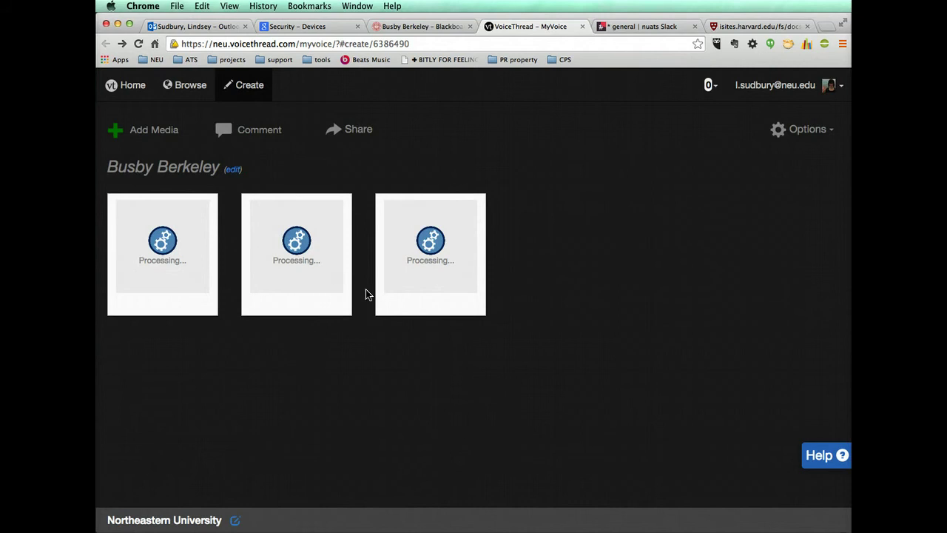
Step: Reorder the slides so the portrait photo comes first, the star-shaped production image second and the video last
mouse_move(318, 277)
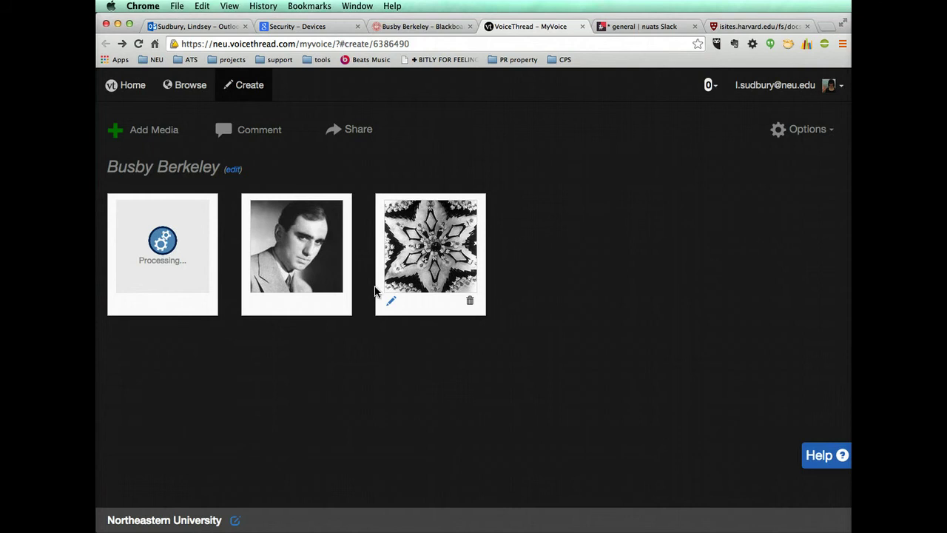
mouse_move(121, 245)
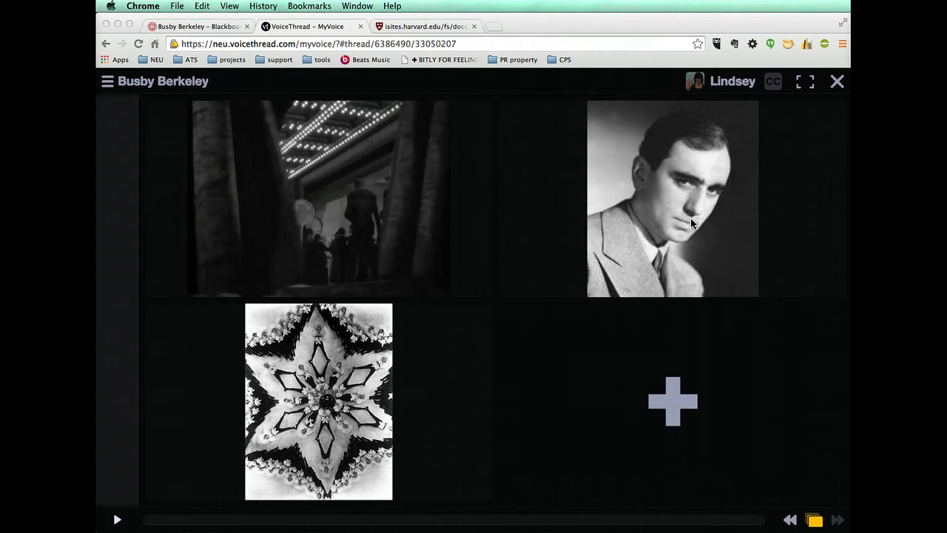
left_click_drag(629, 209, 255, 205)
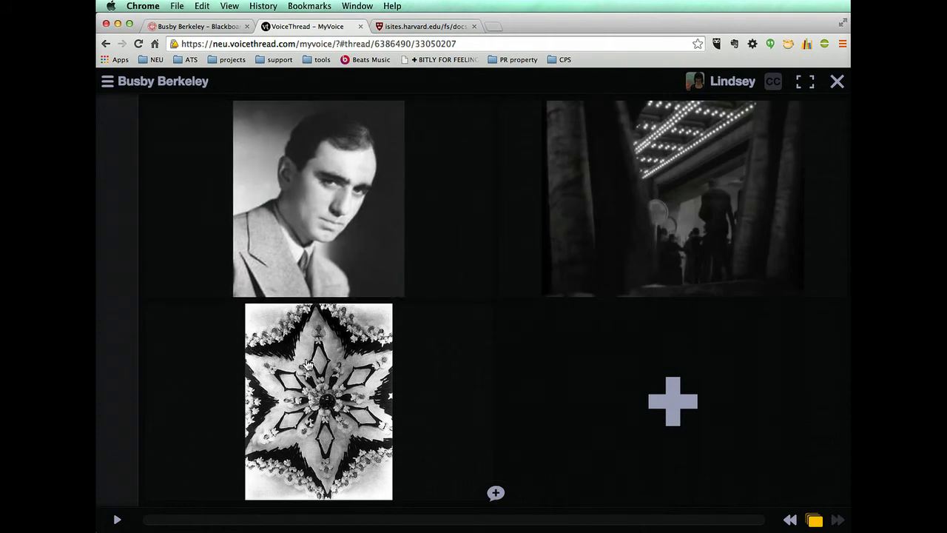
left_click_drag(302, 383, 656, 171)
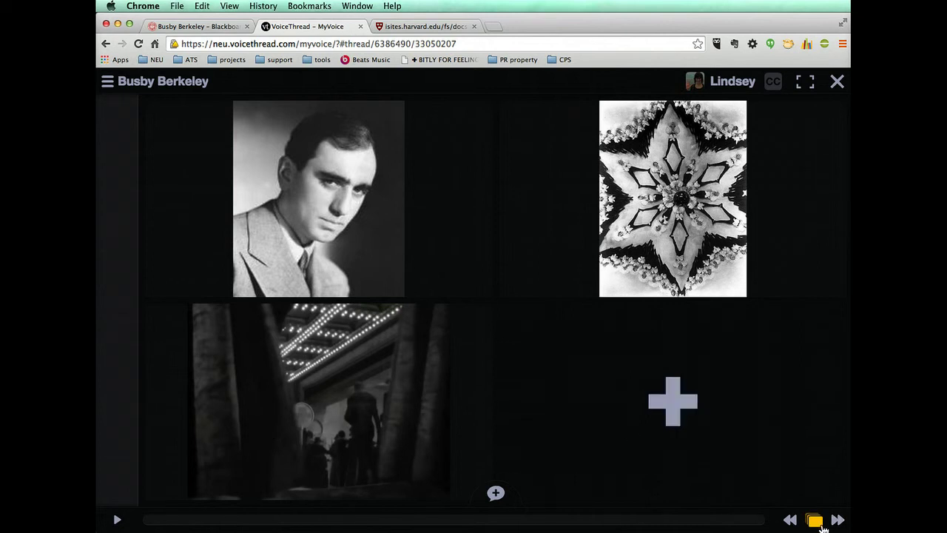
Step: Record a video comment on the portrait slide, allowing camera and microphone access, and save the comment
left_click(351, 173)
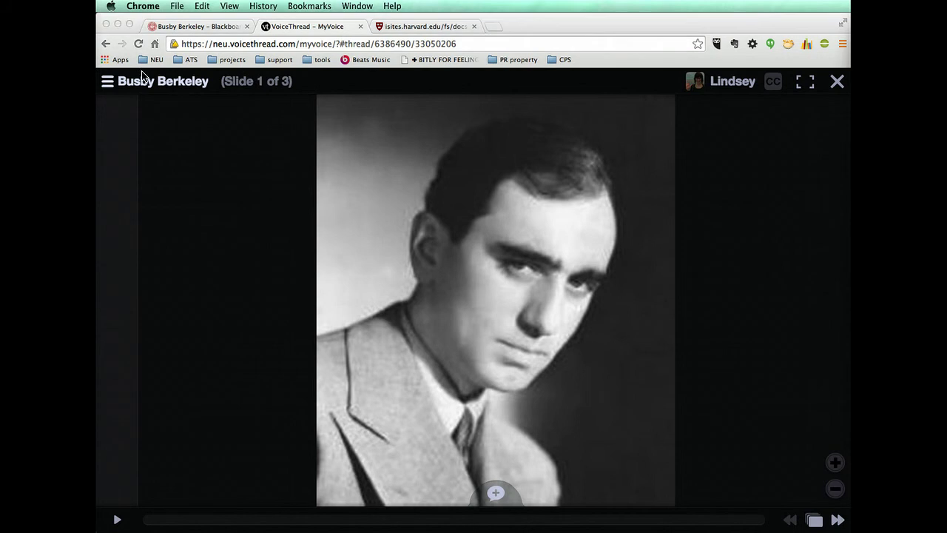
left_click(494, 490)
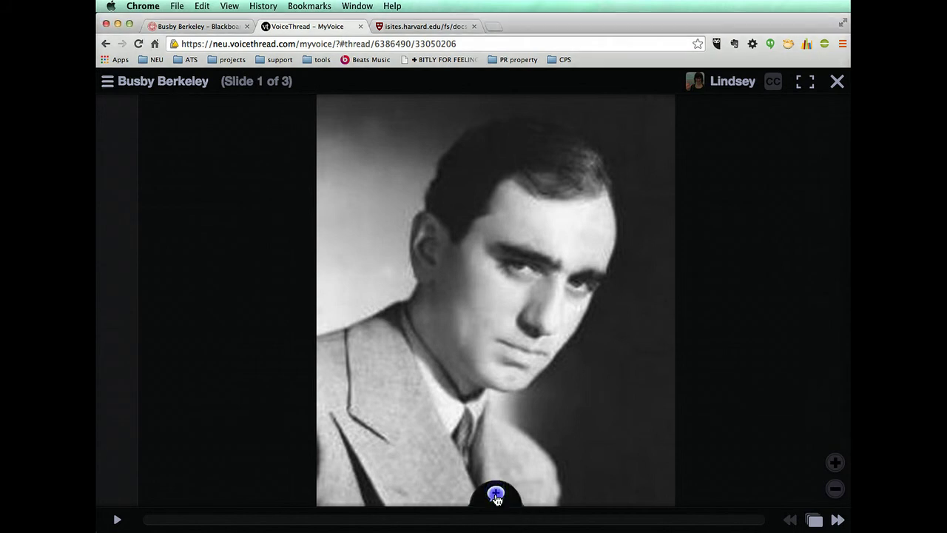
left_click(496, 494)
left_click(529, 460)
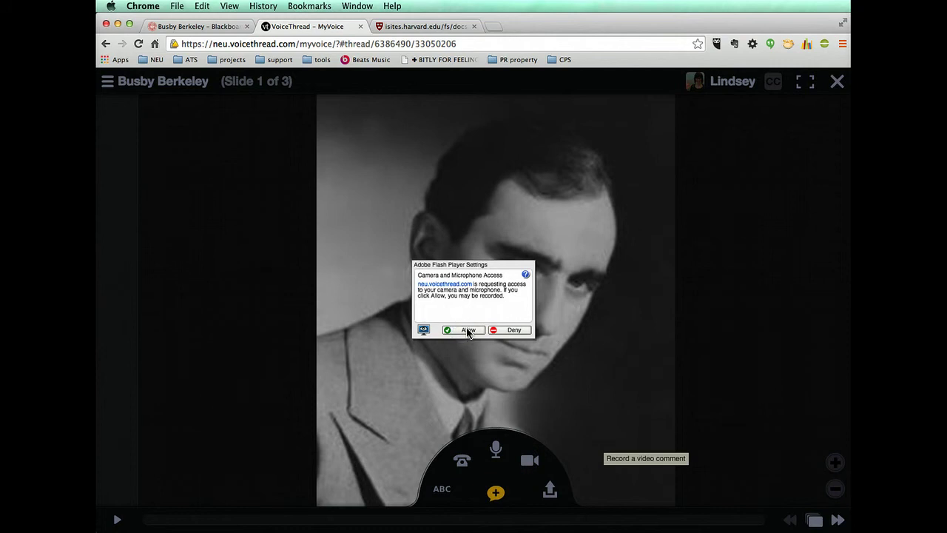
left_click(468, 331)
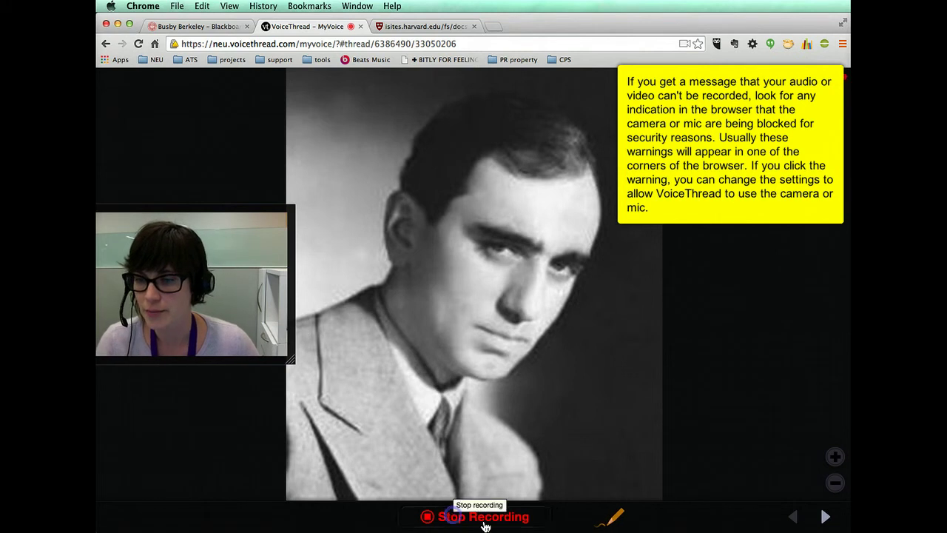
left_click(454, 518)
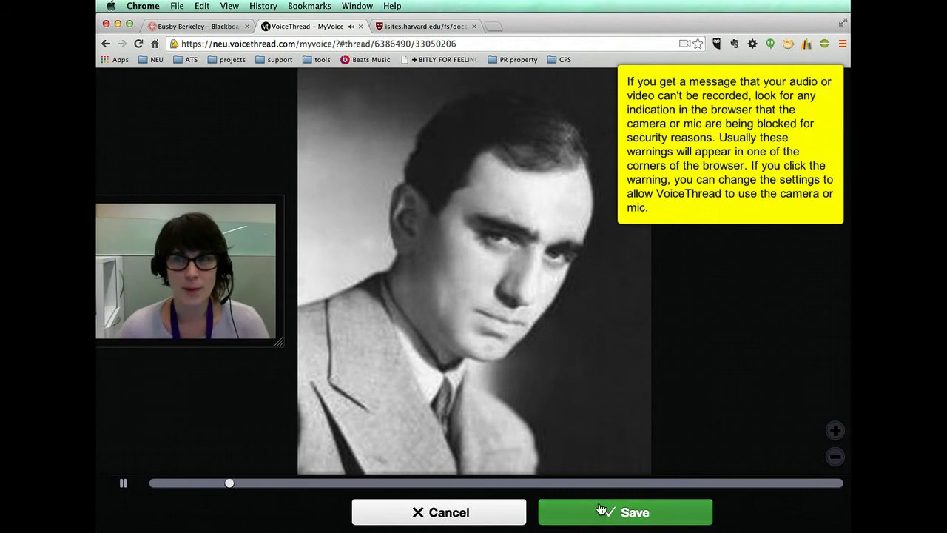
left_click(511, 520)
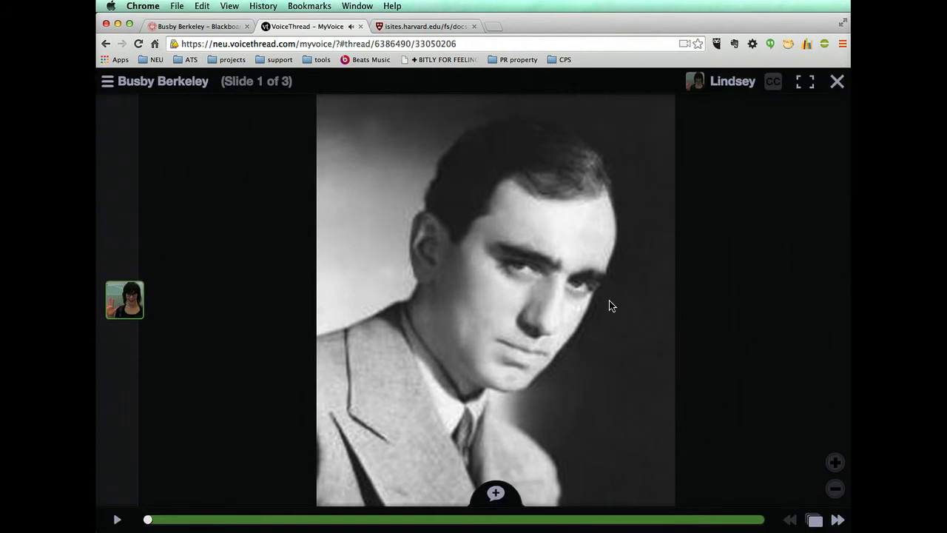
Step: Open the saved video comment on the portrait slide and advance to the second slide
left_click(126, 307)
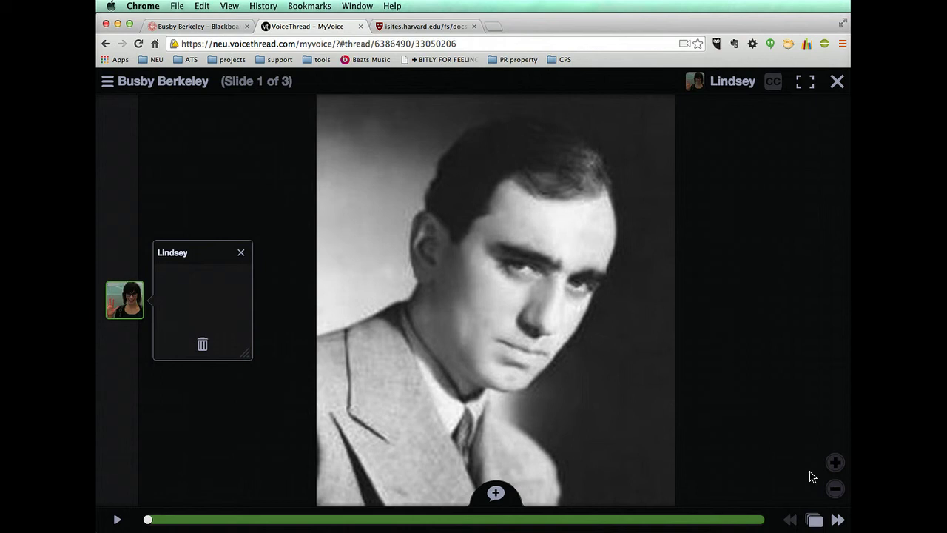
left_click(837, 520)
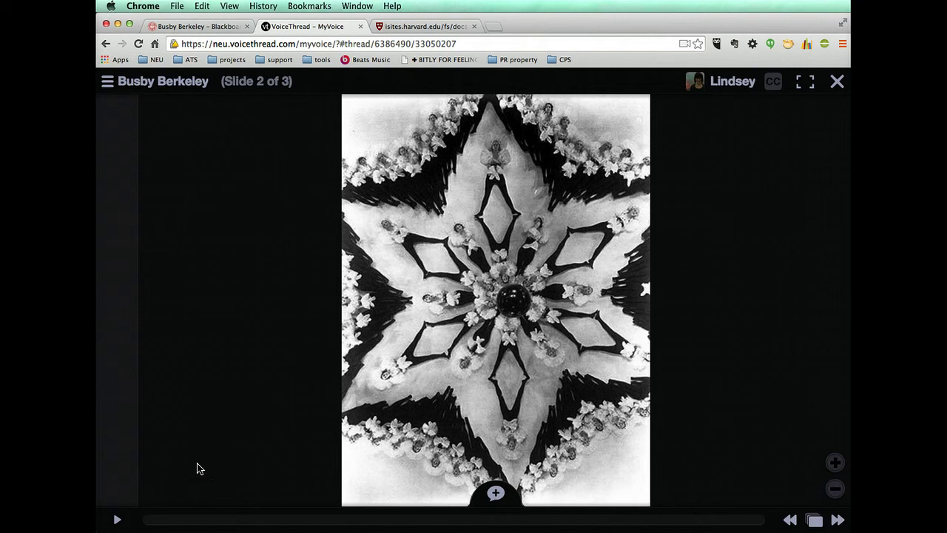
Step: Start recording a video comment on the second slide and choose the red pencil for annotating the image
left_click(497, 496)
left_click(530, 457)
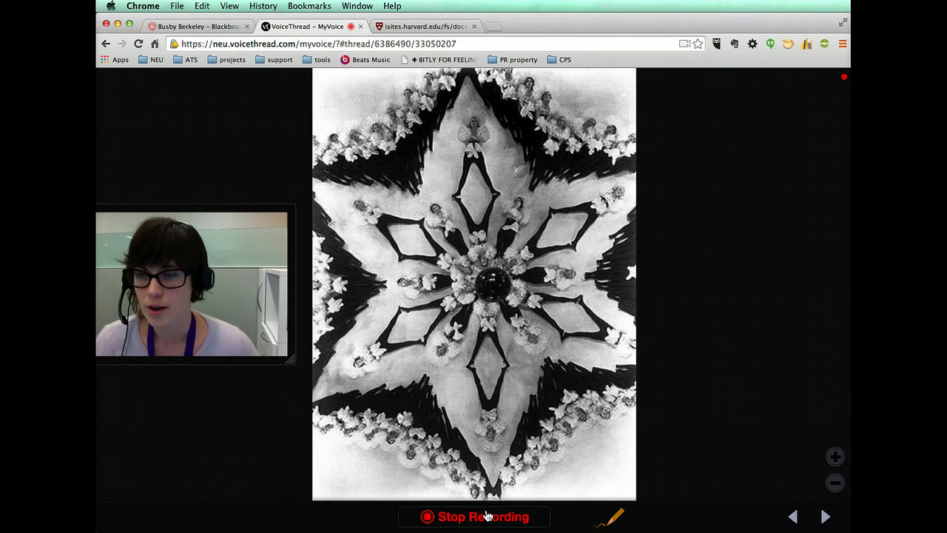
left_click(618, 520)
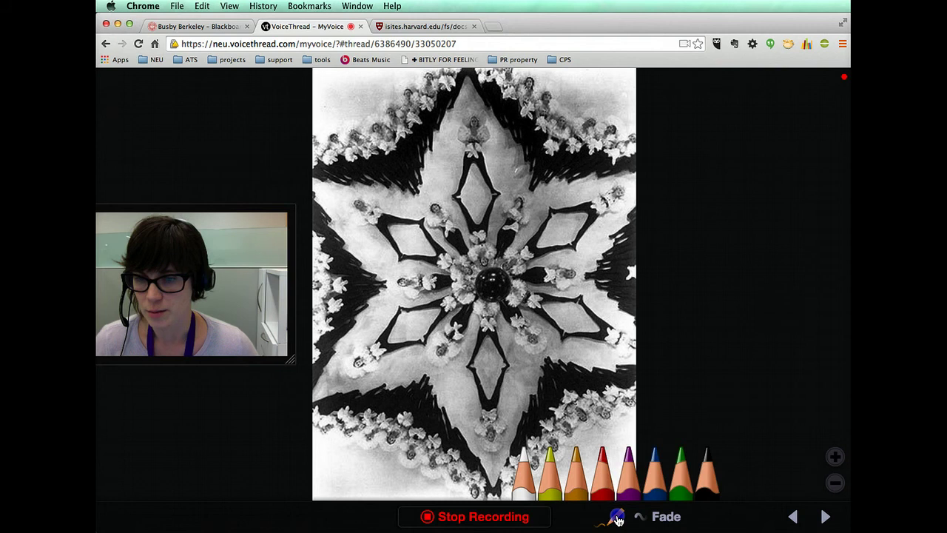
left_click(618, 519)
left_click(618, 519)
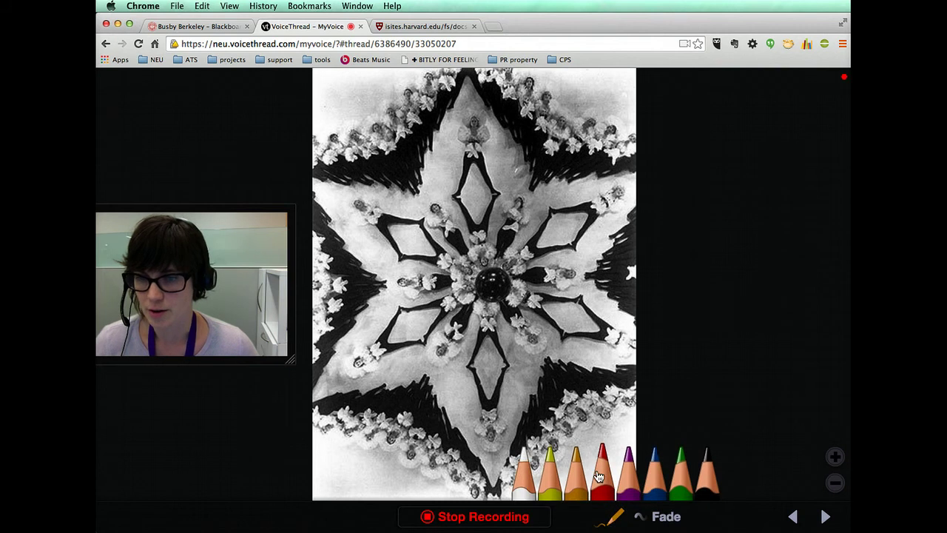
left_click(603, 474)
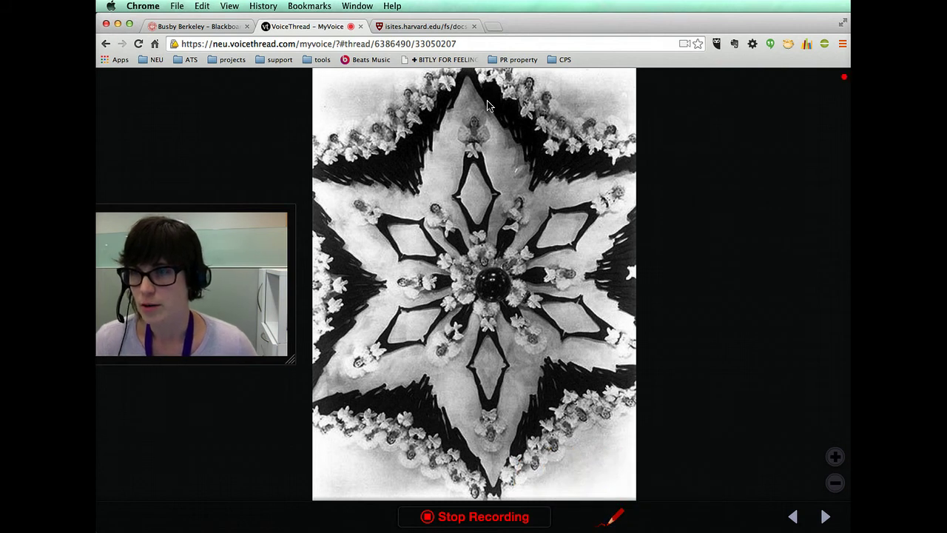
Step: Draw red loops around the upper figures, trace the outline of the six-pointed star, and stop the recording
mouse_move(472, 91)
left_mouse_down()
mouse_move(439, 116)
mouse_move(454, 186)
mouse_move(514, 156)
mouse_move(474, 112)
left_mouse_up()
mouse_move(494, 194)
left_mouse_down()
mouse_move(450, 250)
mouse_move(492, 213)
left_mouse_up()
mouse_move(463, 89)
left_mouse_down()
mouse_move(318, 174)
mouse_move(358, 277)
mouse_move(295, 402)
mouse_move(419, 387)
mouse_move(490, 489)
mouse_move(543, 378)
mouse_move(637, 384)
mouse_move(598, 276)
mouse_move(646, 178)
mouse_move(571, 177)
mouse_move(510, 132)
mouse_move(474, 77)
mouse_move(458, 91)
left_mouse_up()
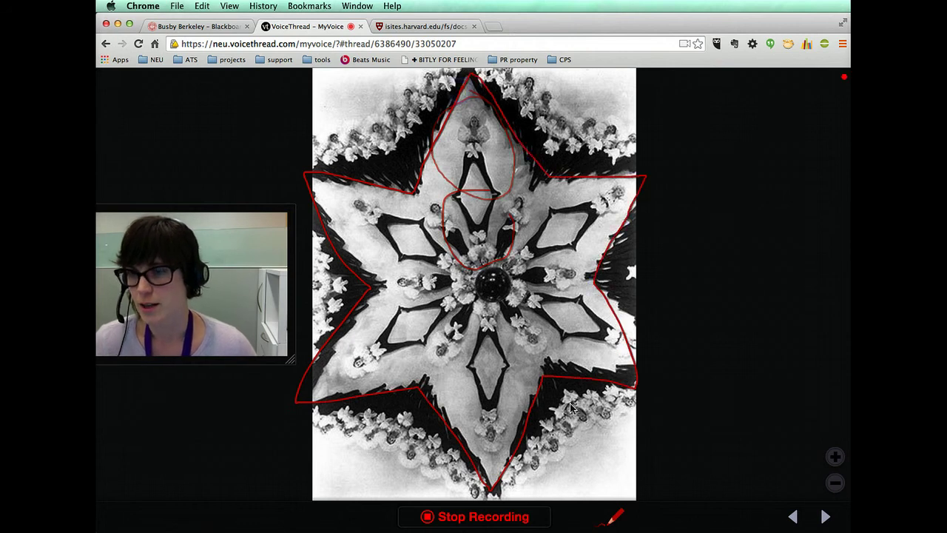
left_click(487, 518)
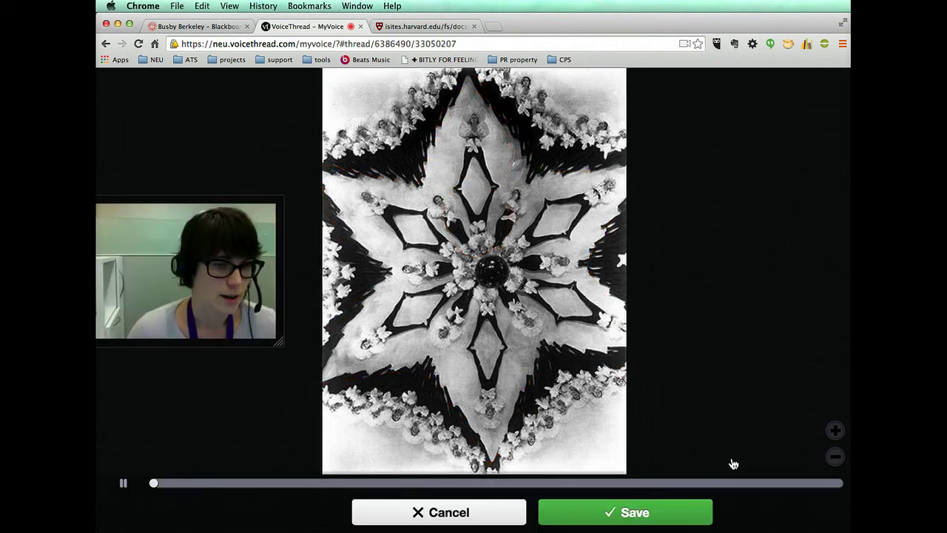
Step: Save the annotated video comment on the second slide and advance to the third slide
left_click(598, 519)
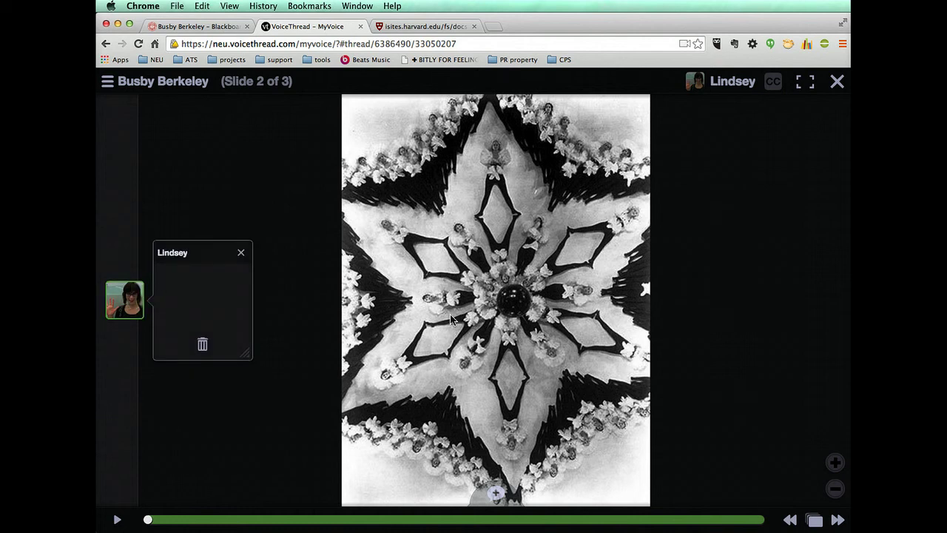
left_click(838, 520)
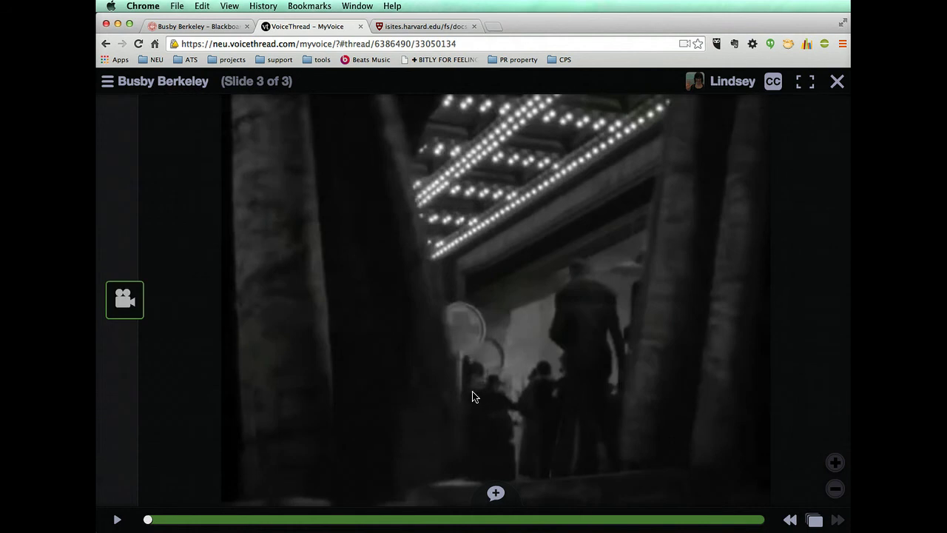
left_click(496, 492)
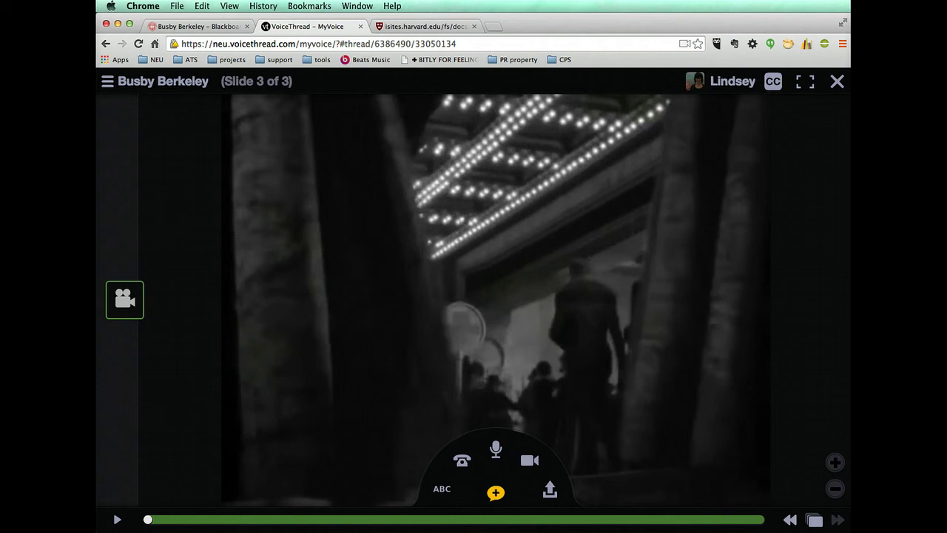
left_click(442, 489)
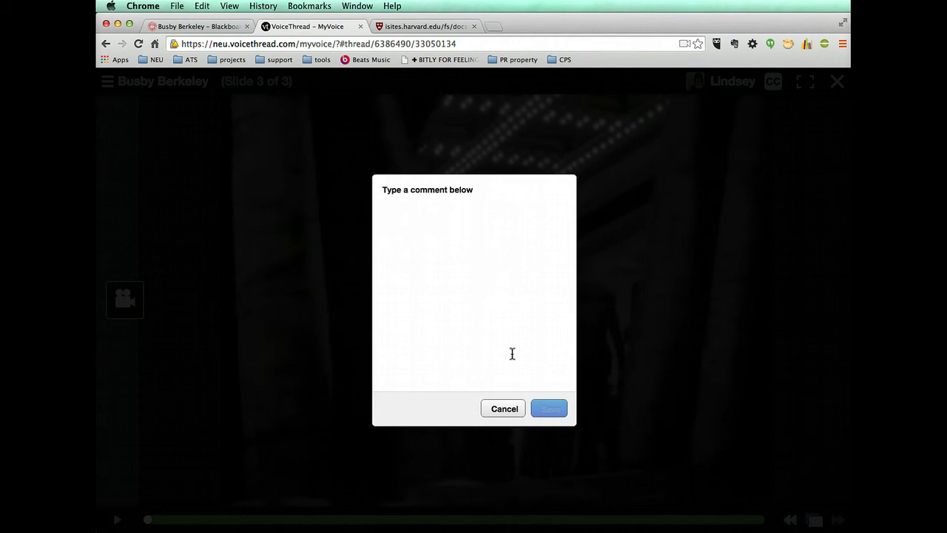
left_click(503, 415)
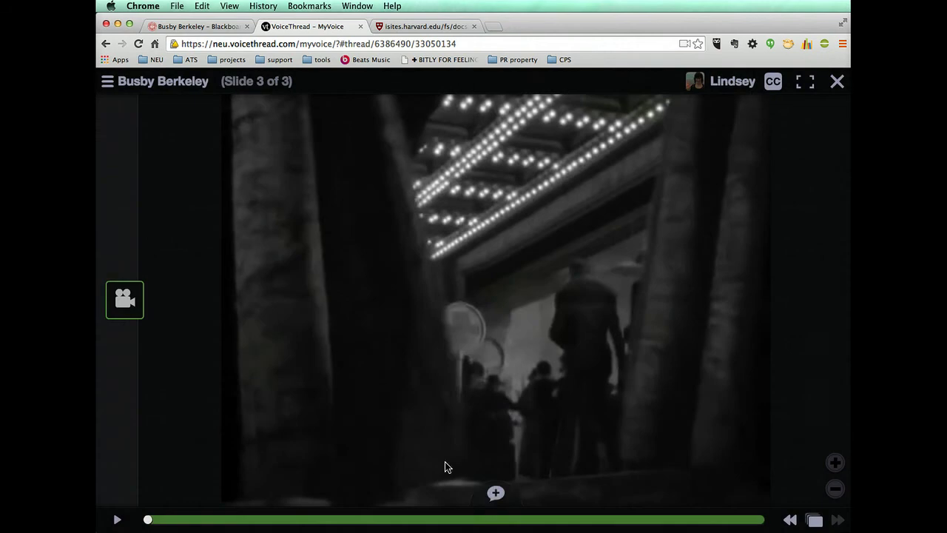
Step: Save a text comment on the video slide: "Record your comments about the video clip. Indicate one aspect of the video that is representative of Berkeley's work."
mouse_move(490, 493)
left_click(442, 486)
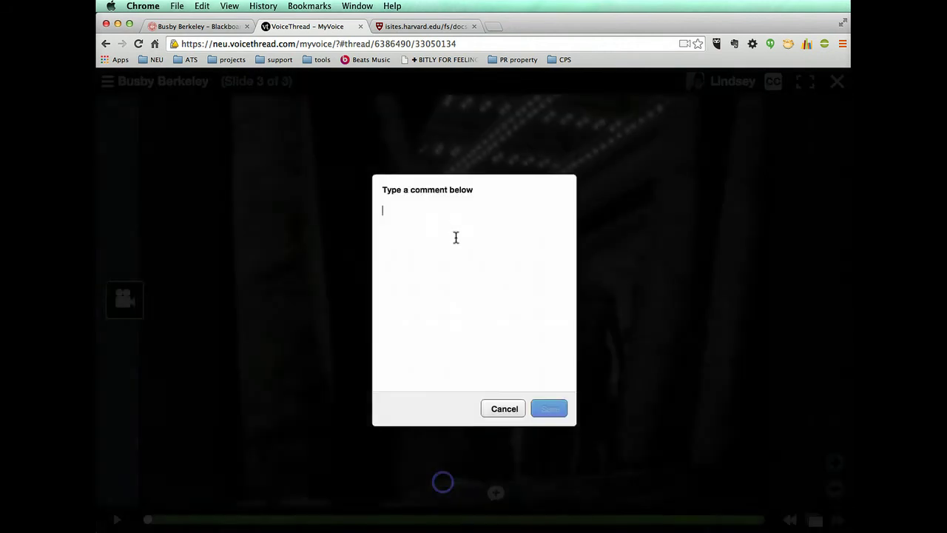
type("Text comment goe she")
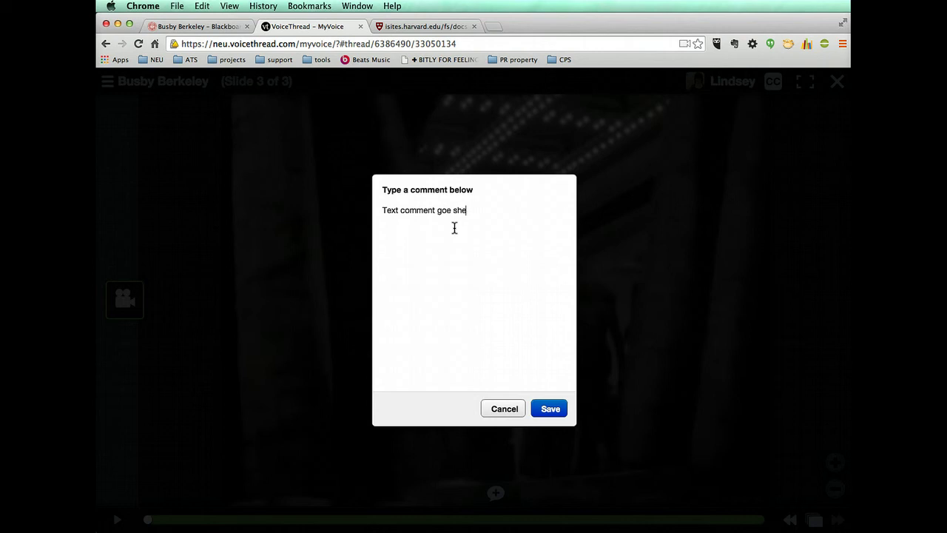
key("super+a")
type("Record your comments about the video clip. Indicate one aspect of the video that is representative of Berkeley's work.")
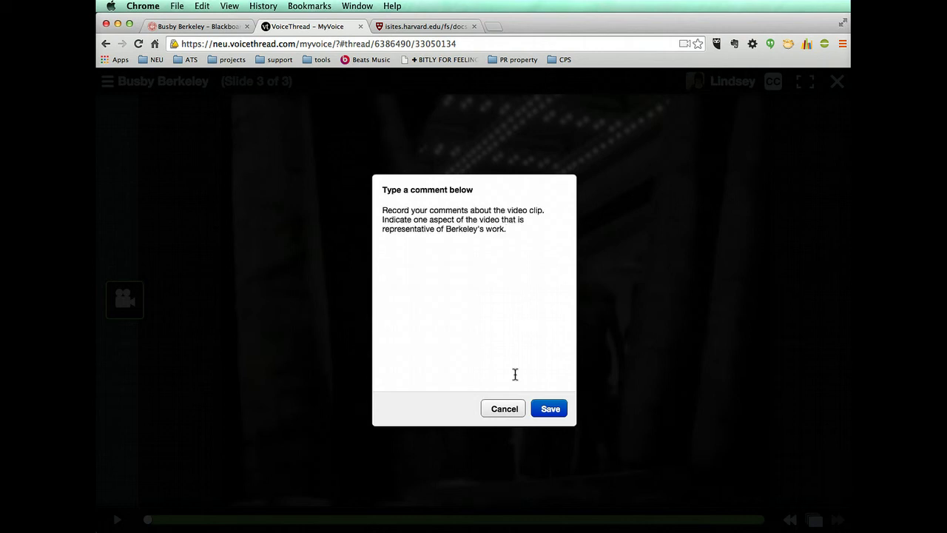
left_click(549, 409)
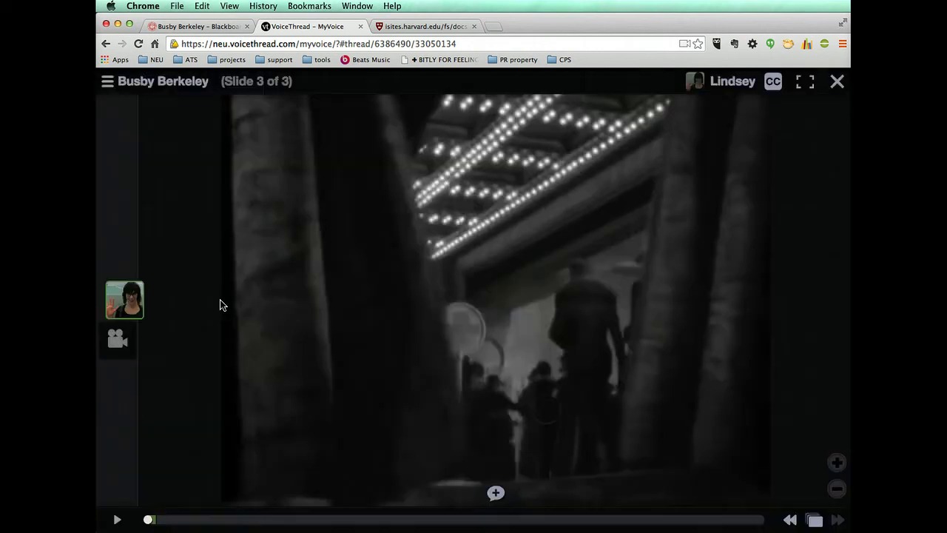
mouse_move(116, 349)
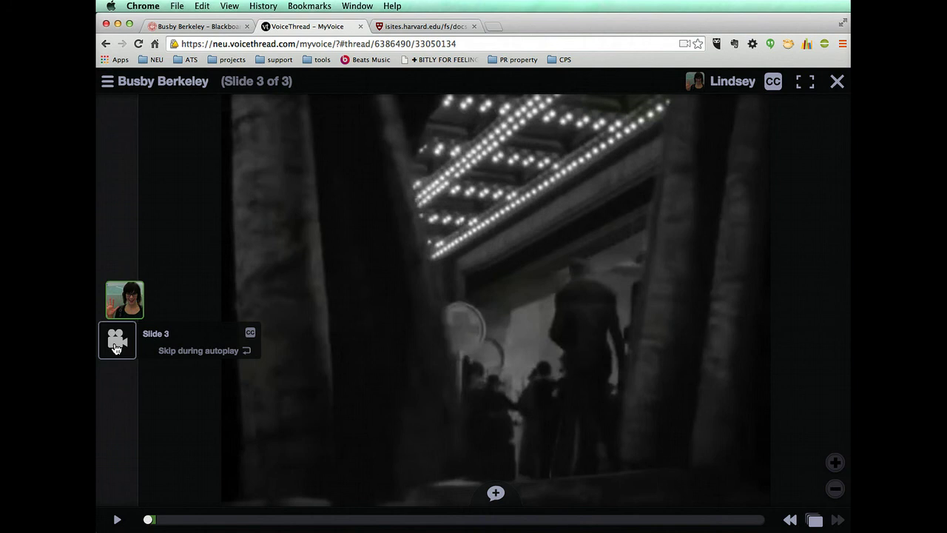
mouse_move(125, 314)
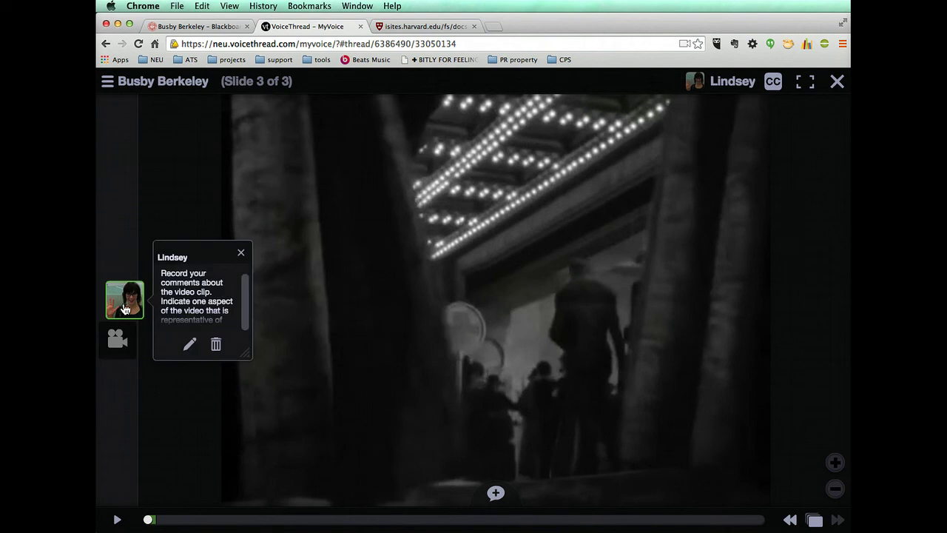
left_click(246, 308)
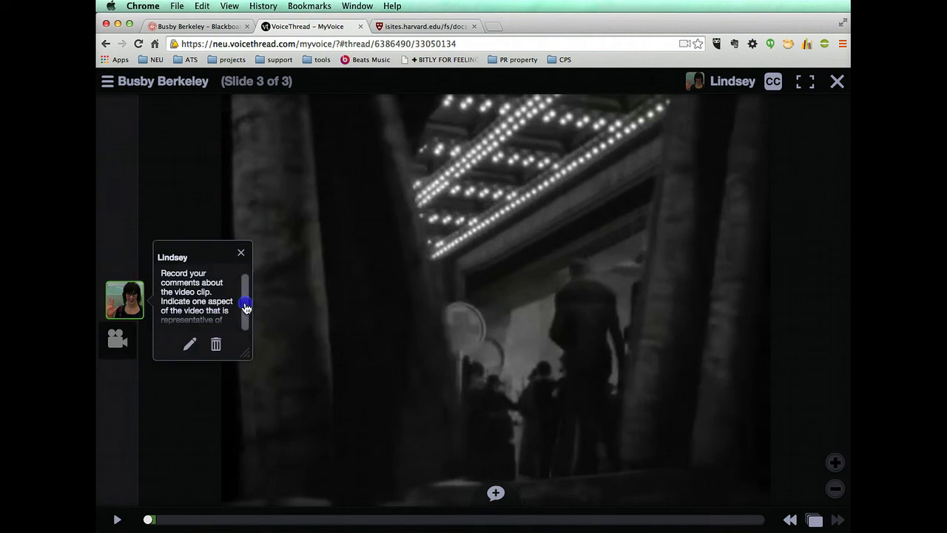
Step: Start recording a video comment on the video slide and scrub the clip to the close-up of the dark-haired woman's face
left_click(499, 496)
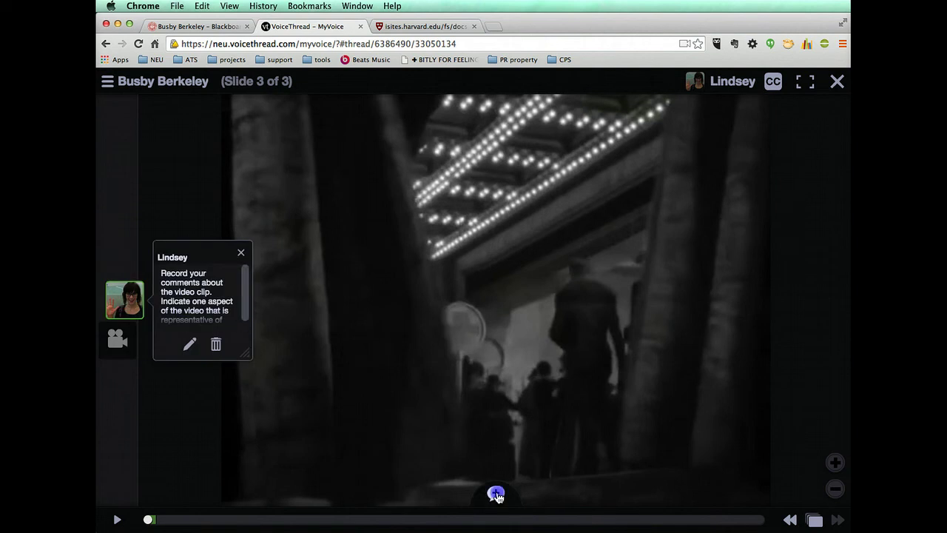
left_click(530, 460)
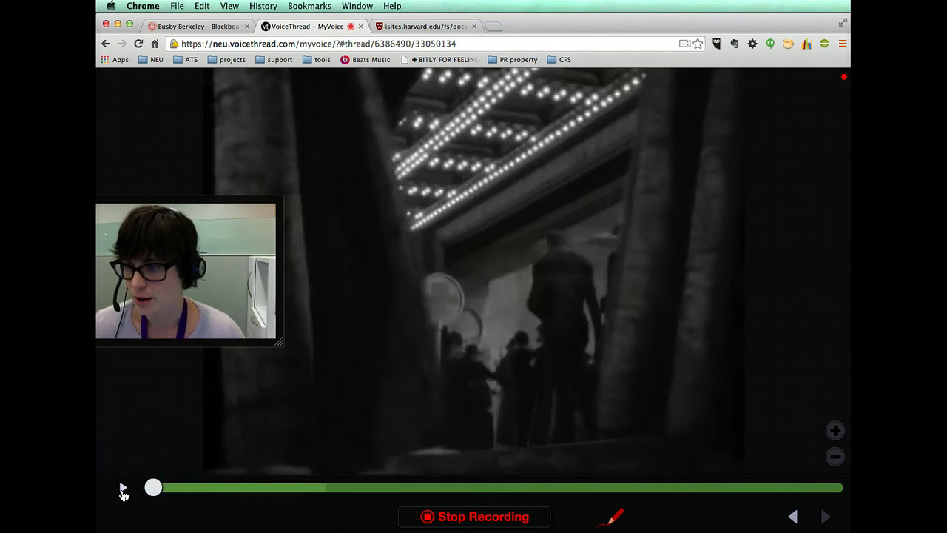
mouse_move(152, 487)
left_mouse_down()
mouse_move(242, 484)
mouse_move(152, 487)
left_mouse_up()
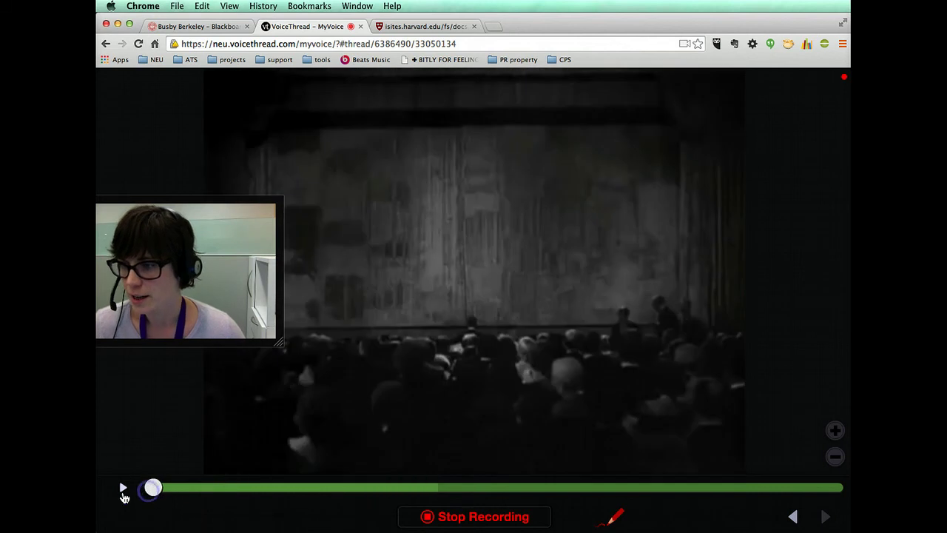
left_click(123, 490)
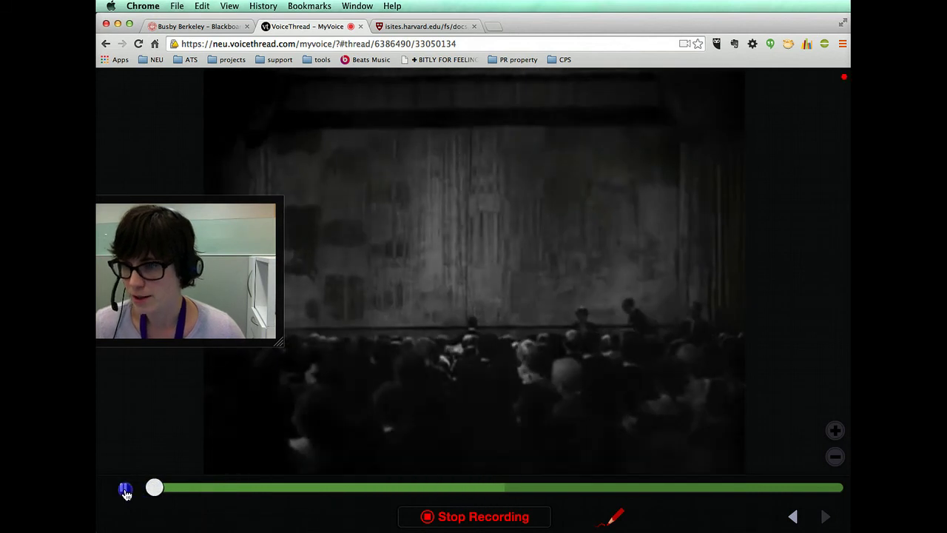
left_click(124, 490)
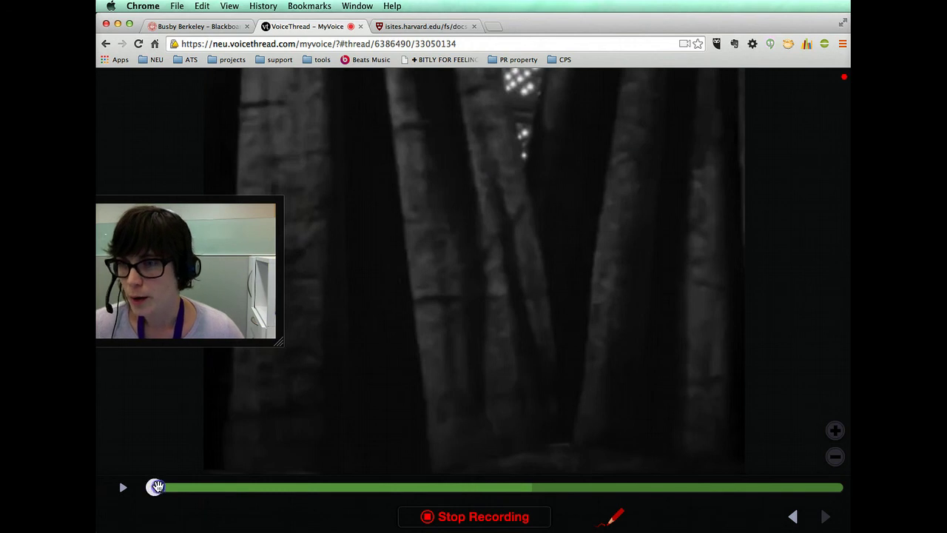
left_click_drag(154, 487, 424, 467)
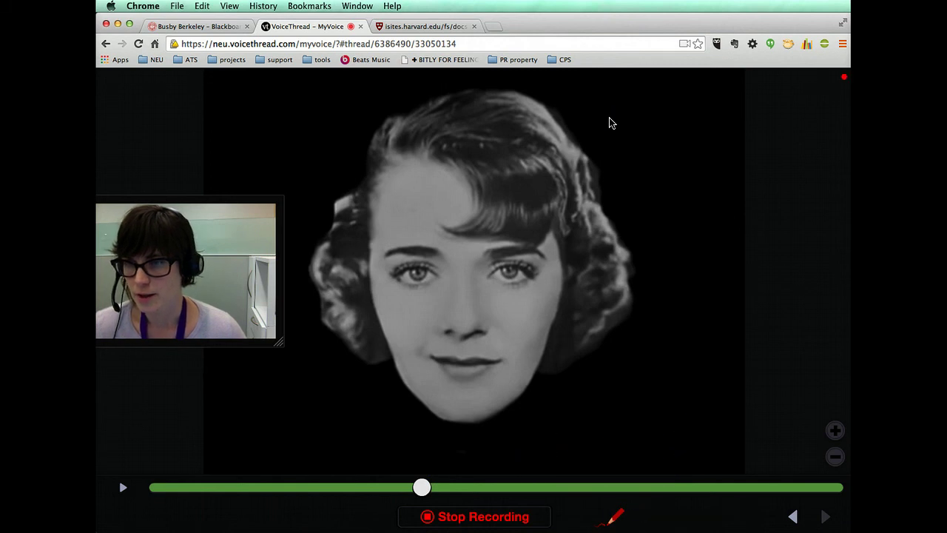
Step: Circle the woman's face in red on the paused clip, scrub around that frame, and stop and save the video comment
mouse_move(612, 123)
left_mouse_down()
mouse_move(503, 80)
mouse_move(325, 164)
mouse_move(306, 355)
mouse_move(431, 437)
mouse_move(580, 418)
mouse_move(659, 260)
mouse_move(607, 110)
left_mouse_up()
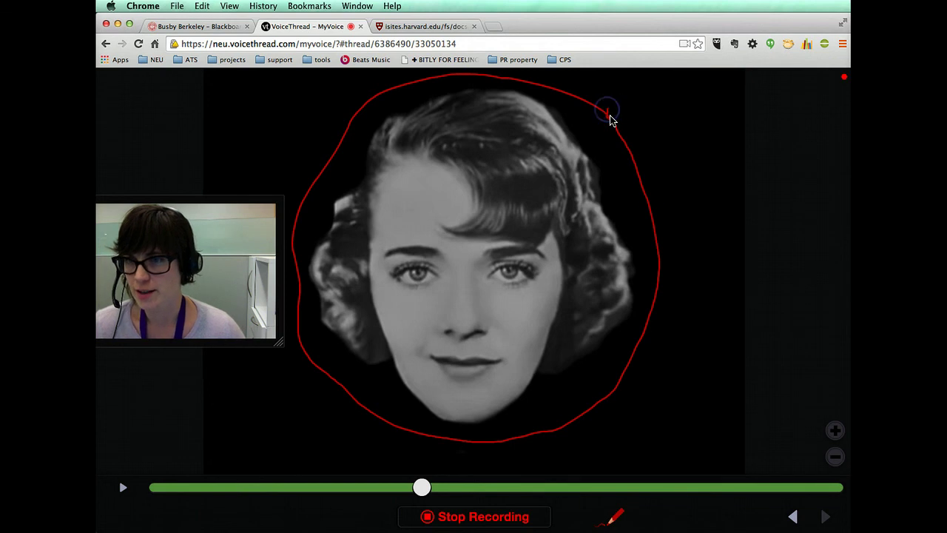
left_click(419, 487)
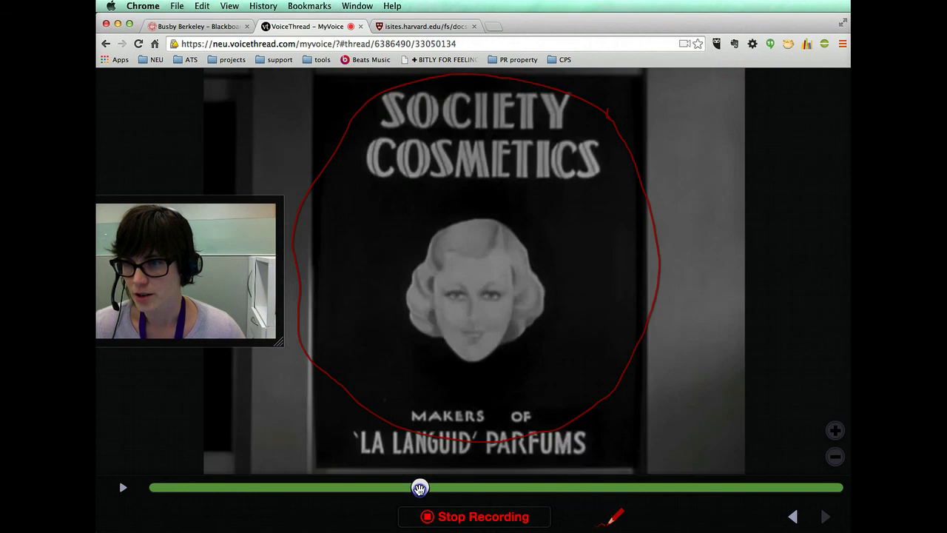
left_click_drag(419, 488, 422, 488)
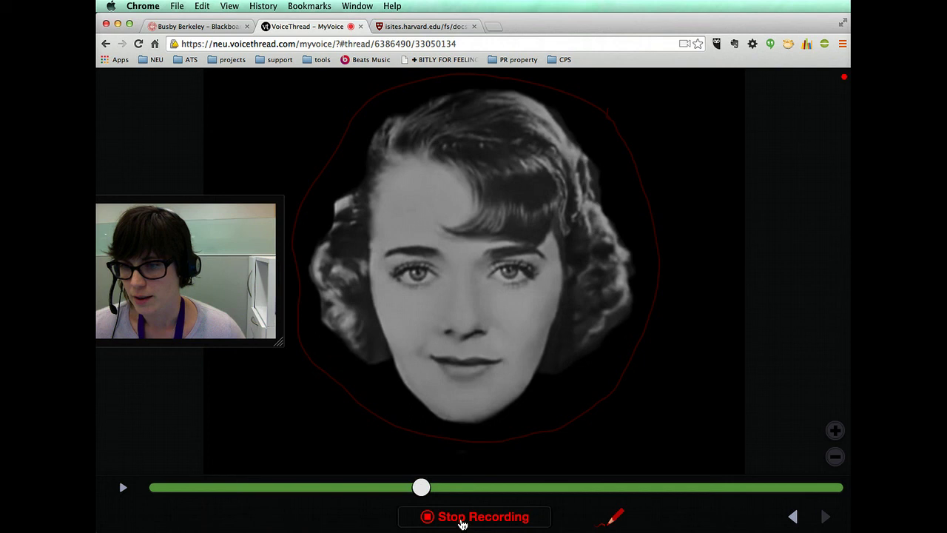
left_click(463, 518)
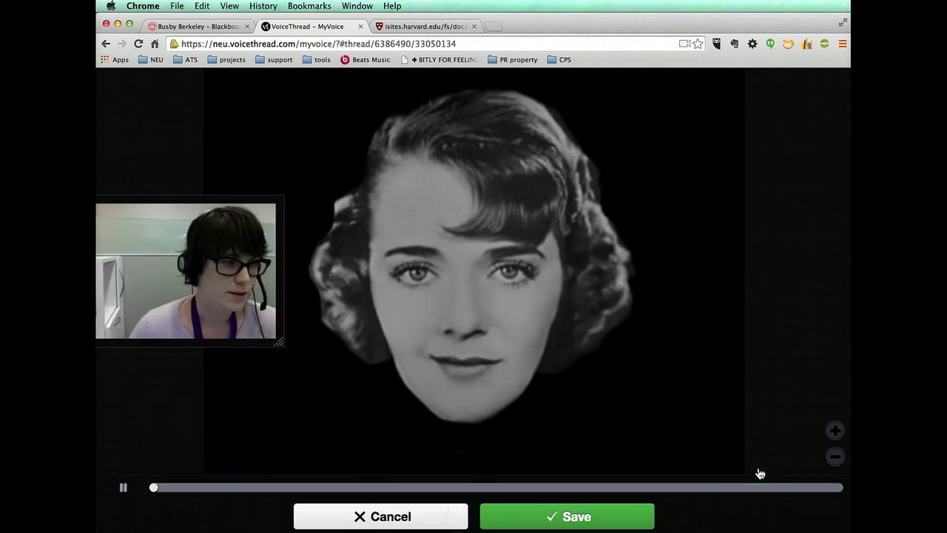
left_click(584, 517)
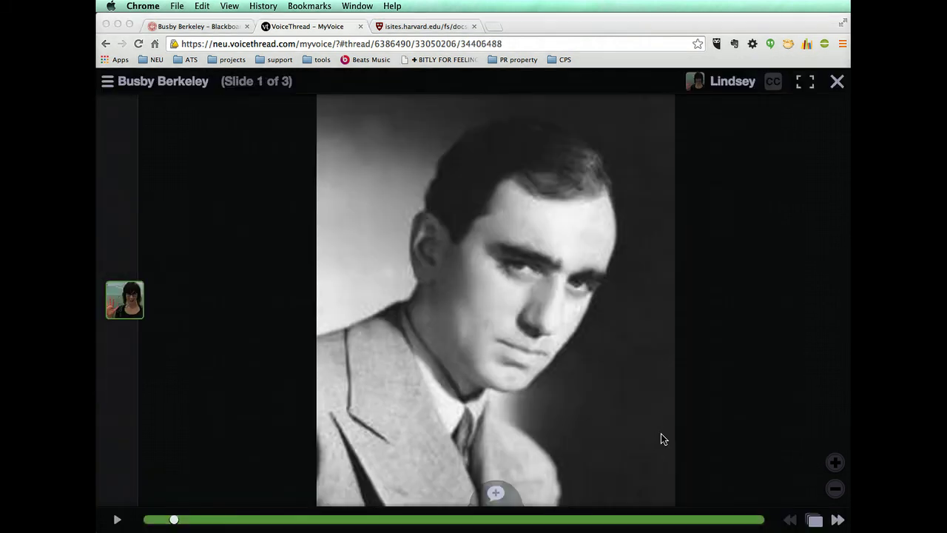
Step: Close the slides and securely share the Busby Berkeley VoiceThread with the group named after the account owner, allowing viewing and commenting with email notification
left_click(837, 82)
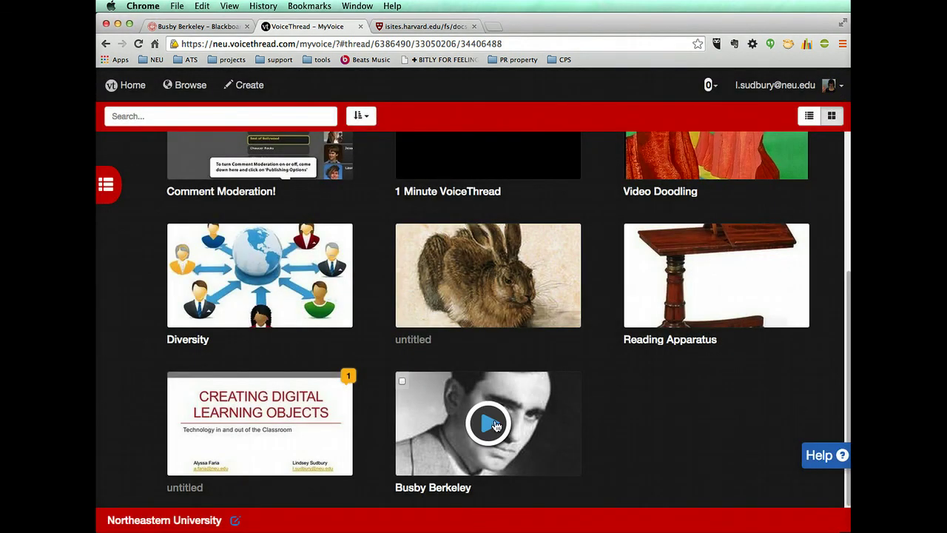
left_click(402, 381)
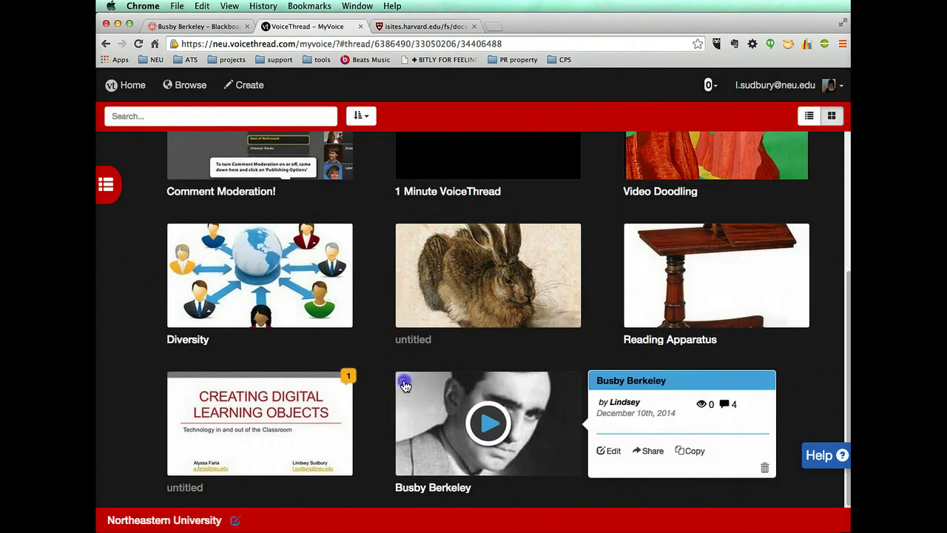
left_click(654, 450)
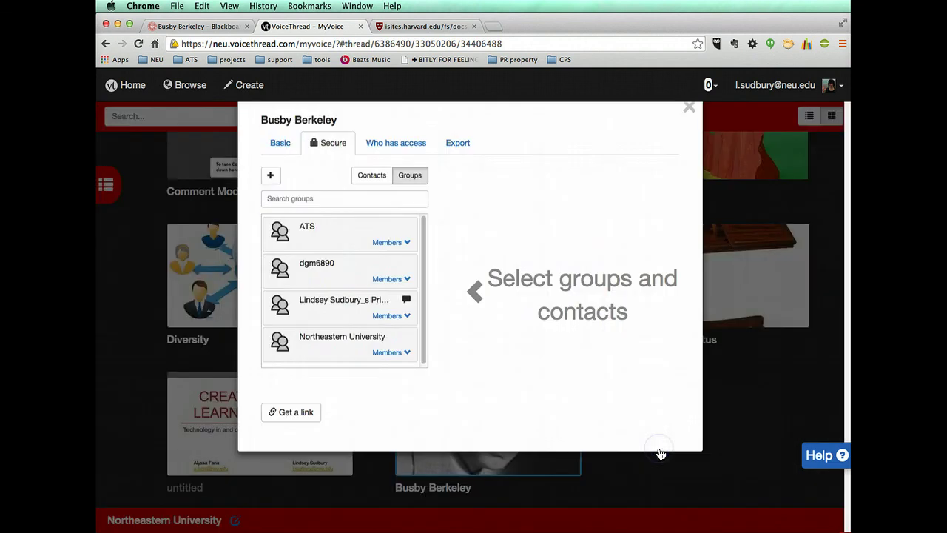
left_click(321, 319)
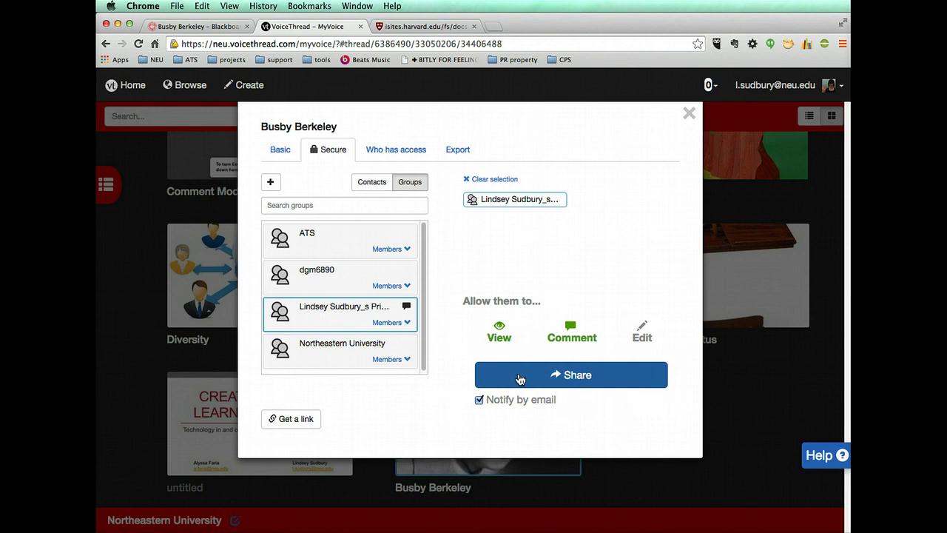
left_click(545, 378)
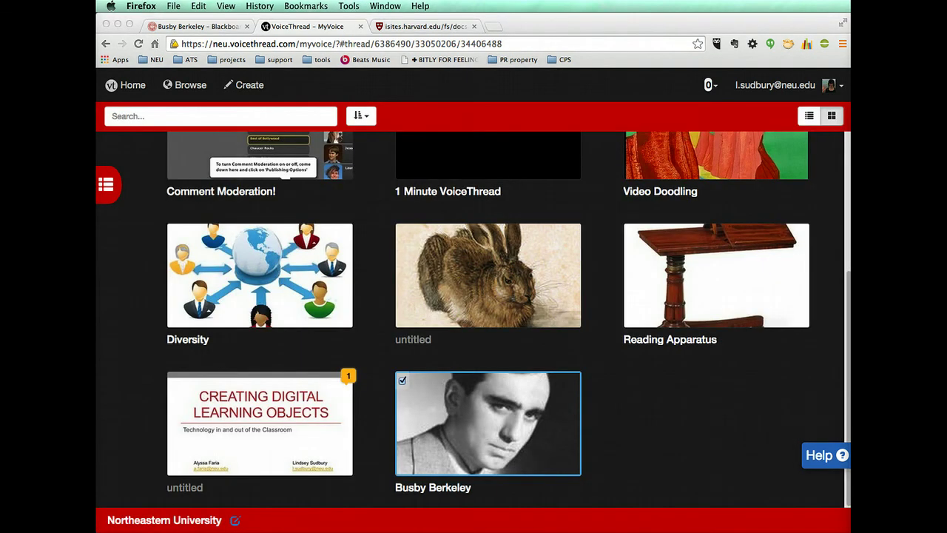